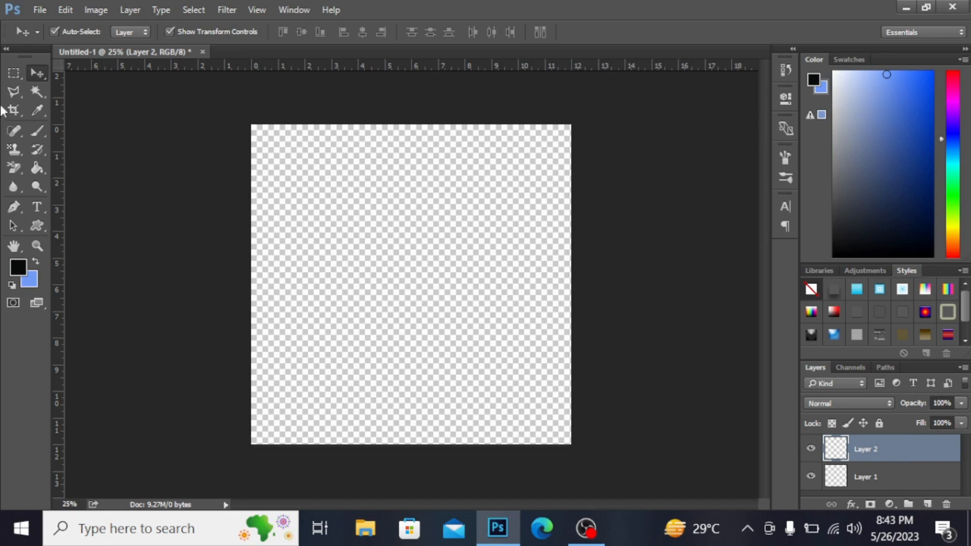
# Activate the Brush tool and look through the available layer blend modes
pyautogui.click(39, 131)
pyautogui.click(88, 132)
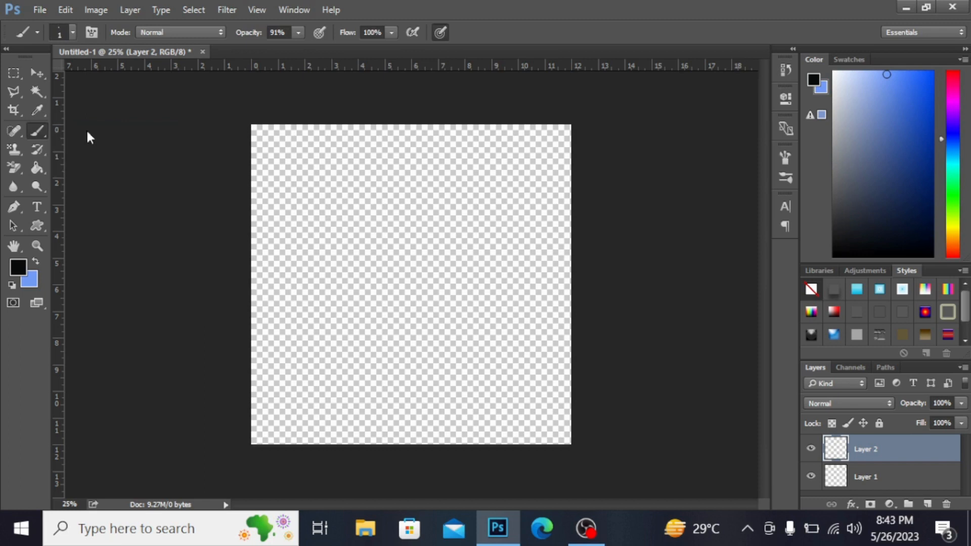
pyautogui.click(92, 32)
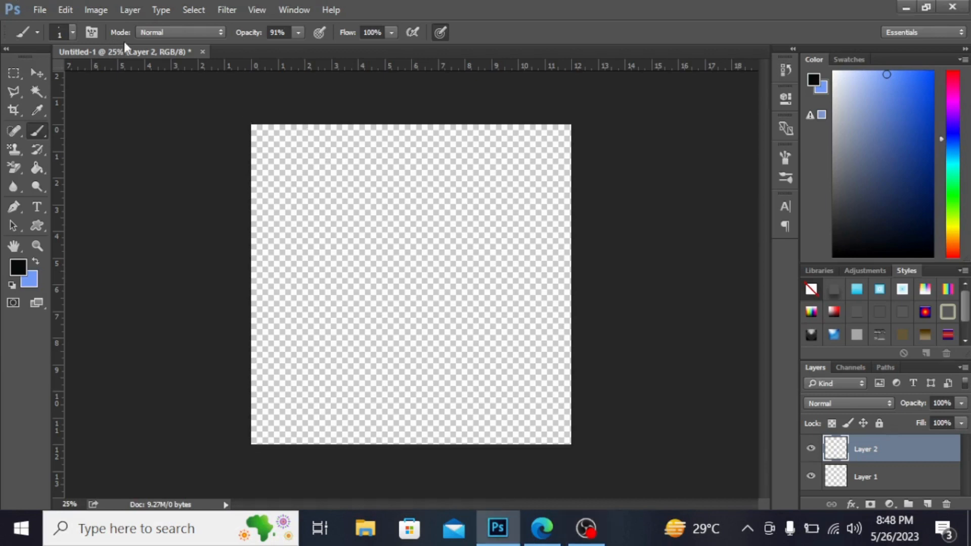
pyautogui.click(878, 403)
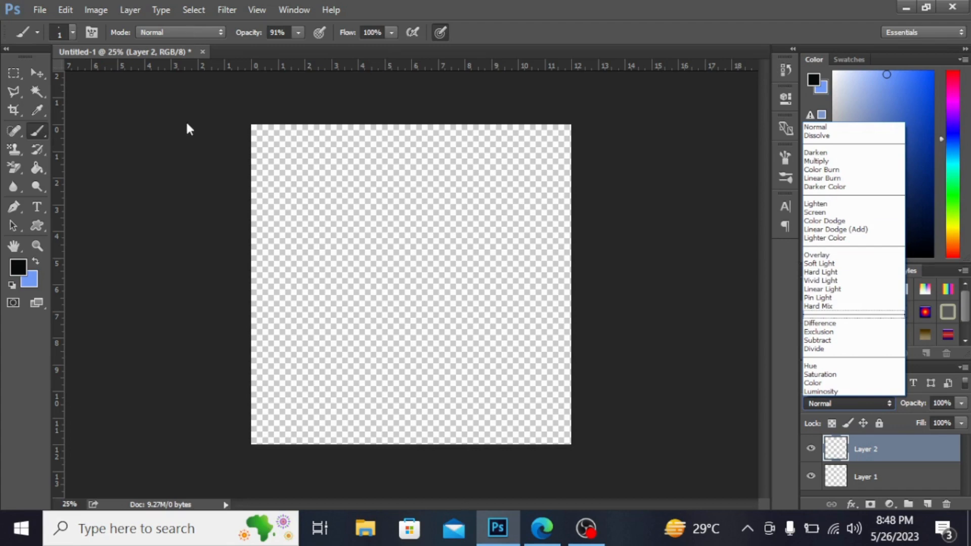
pyautogui.click(79, 100)
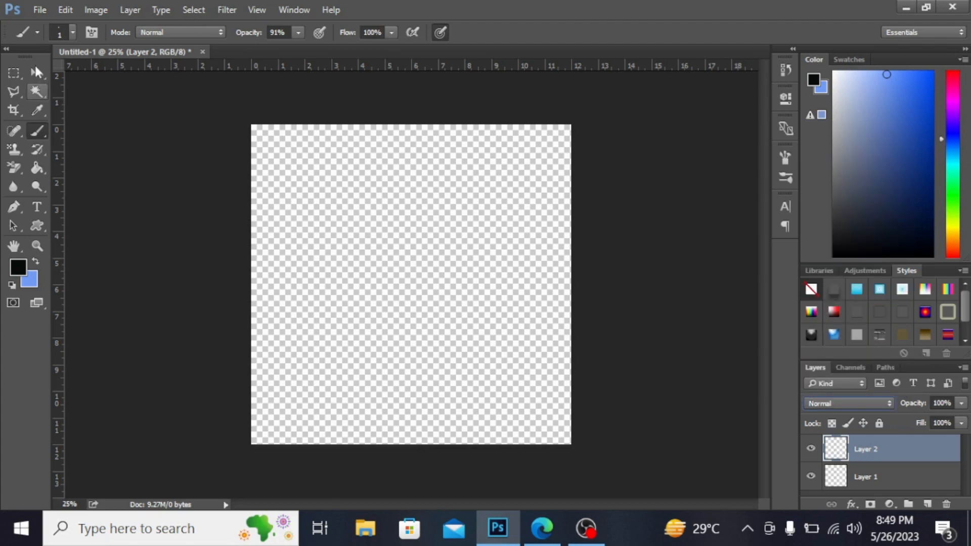
# Place the HD-wallpaper-landscape-painting image from the Desktop as an embedded object, enlarge it to about 107%, and activate the Brush tool
pyautogui.click(40, 11)
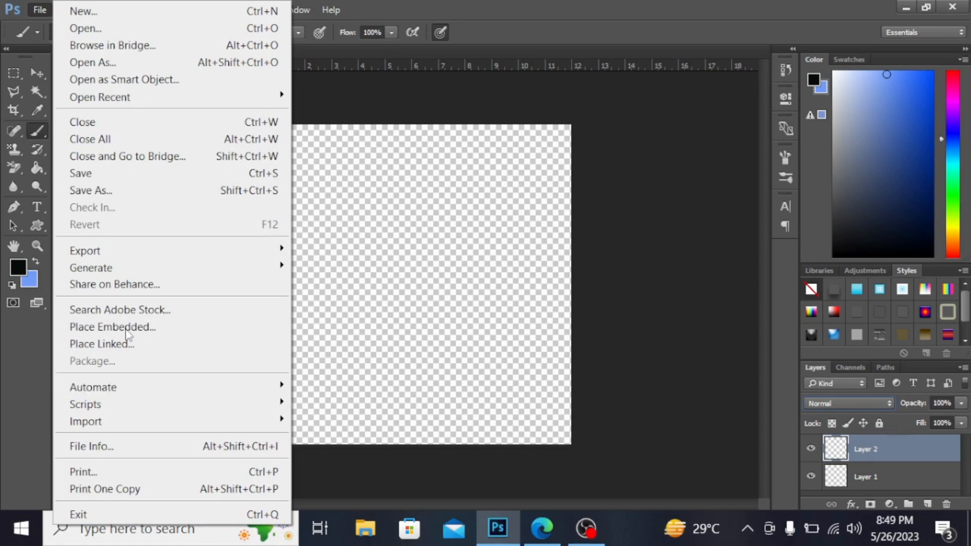
pyautogui.click(429, 121)
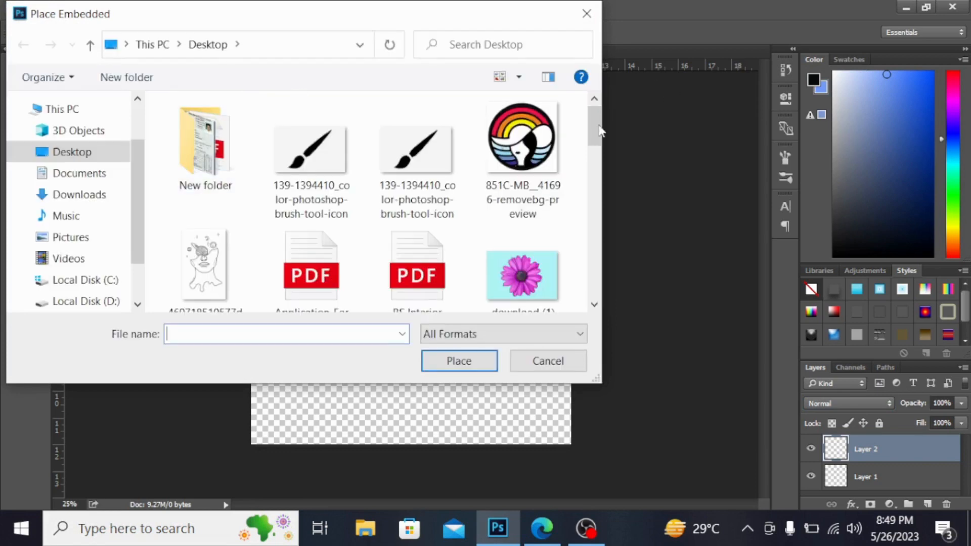
pyautogui.moveTo(595, 130); pyautogui.dragTo(593, 175)
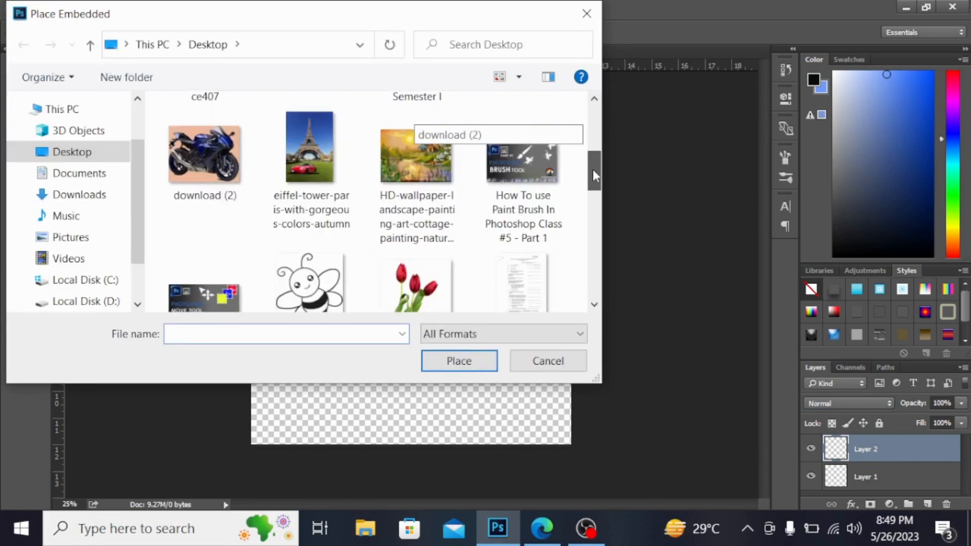
pyautogui.click(408, 172)
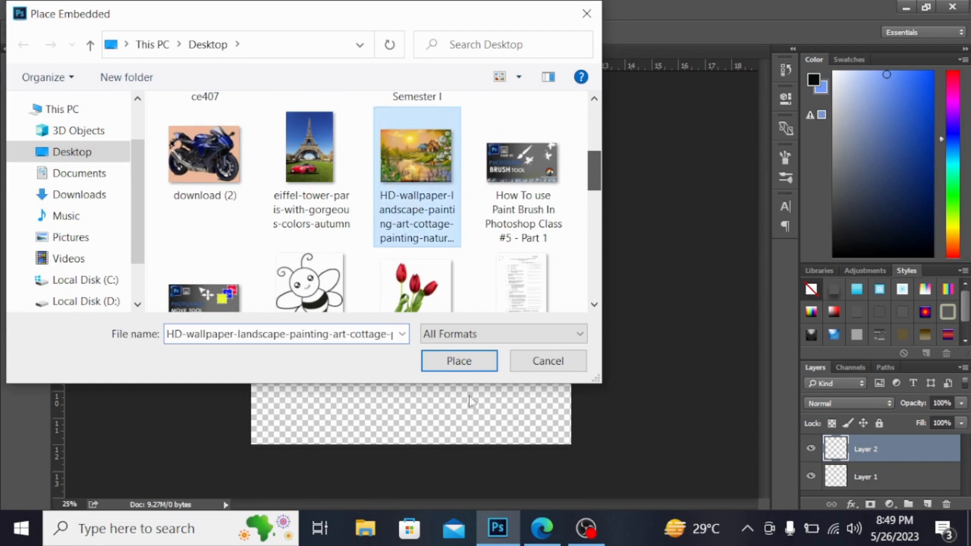
pyautogui.click(464, 361)
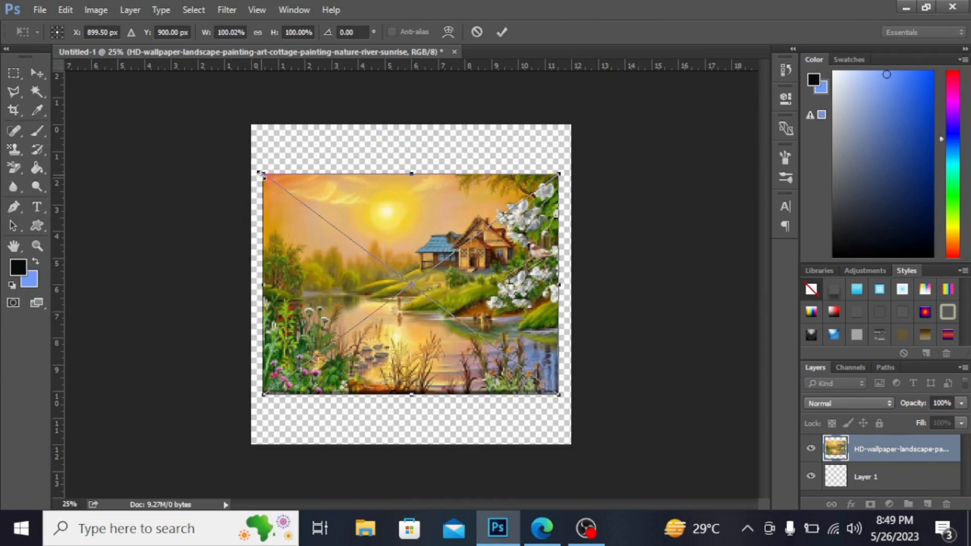
pyautogui.moveTo(261, 174); pyautogui.dragTo(243, 156)
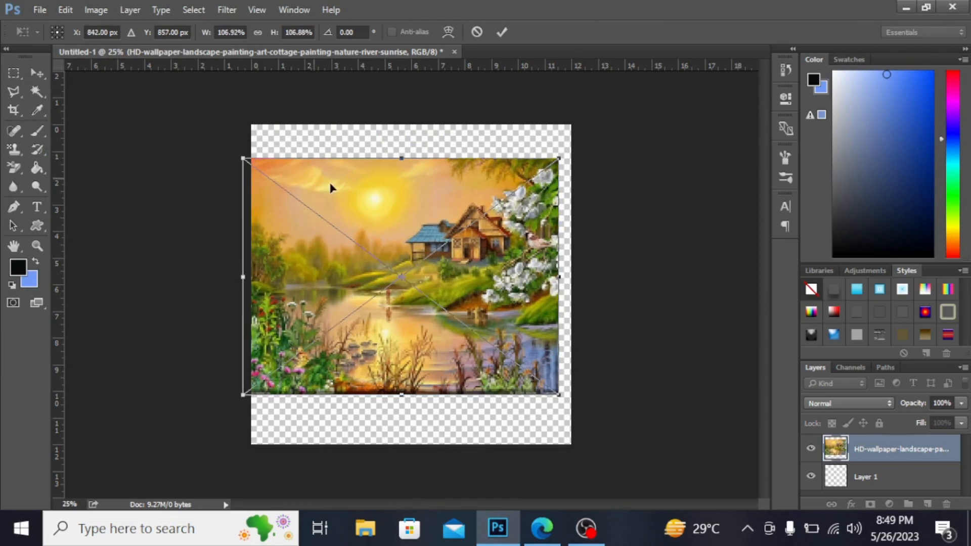
pyautogui.press('b')
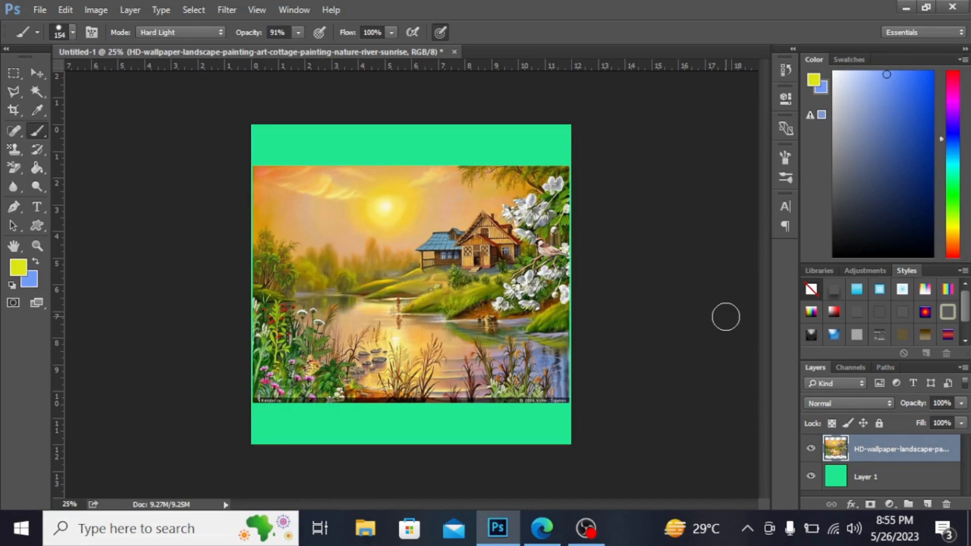
# Try the Dissolve, Darken and Multiply blend modes on the landscape layer
pyautogui.click(857, 405)
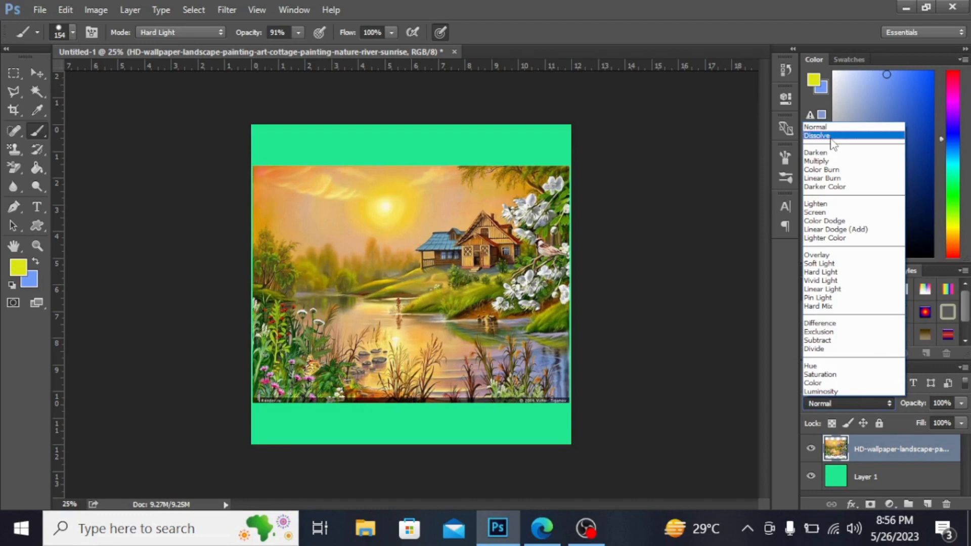
pyautogui.click(834, 137)
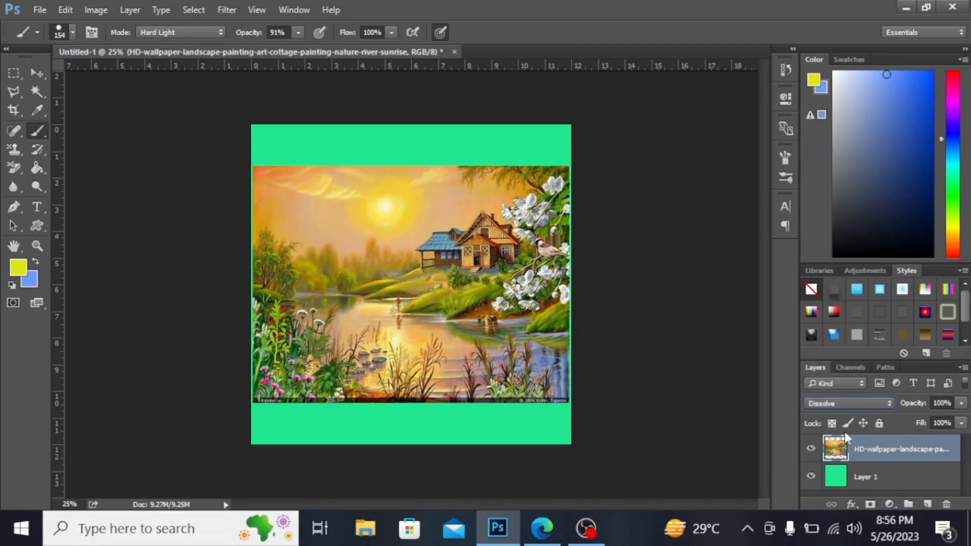
pyautogui.click(854, 403)
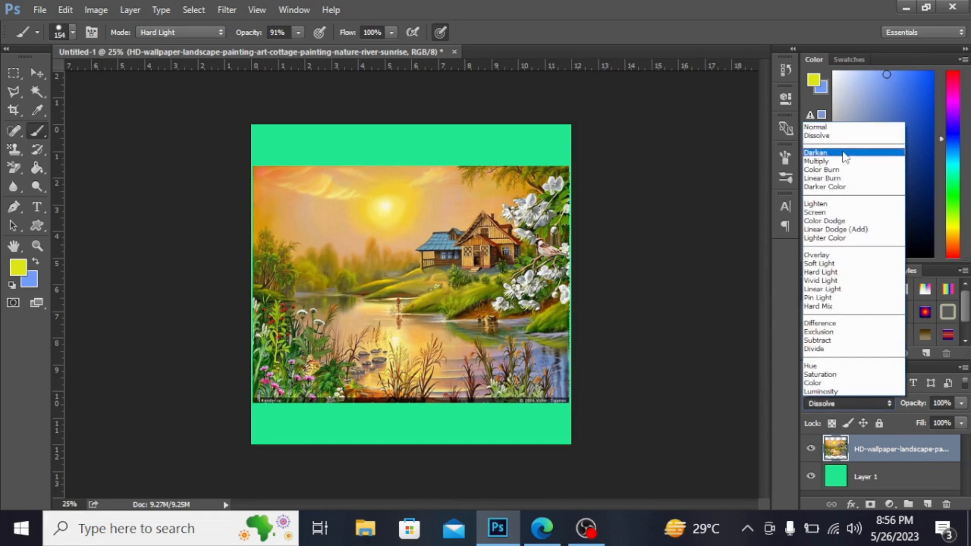
pyautogui.click(844, 153)
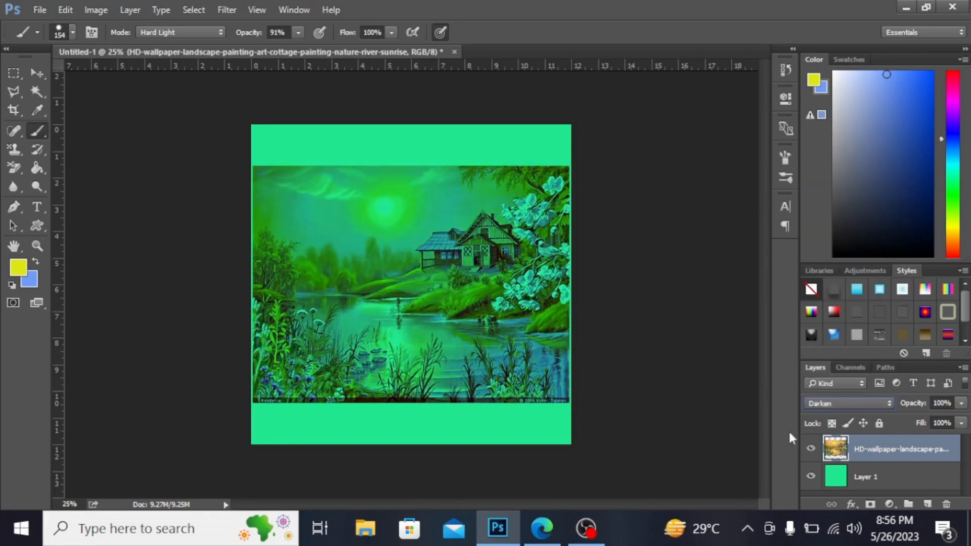
pyautogui.click(864, 403)
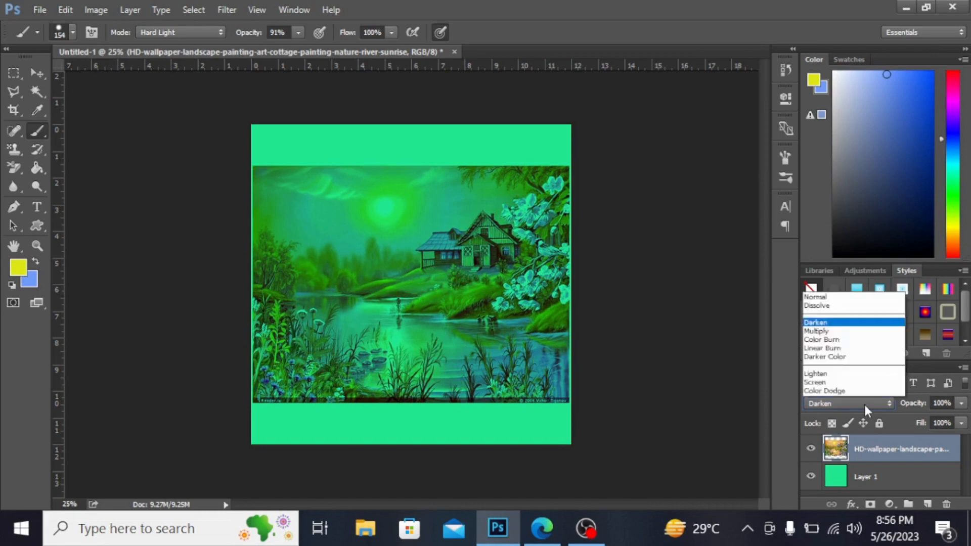
pyautogui.click(836, 161)
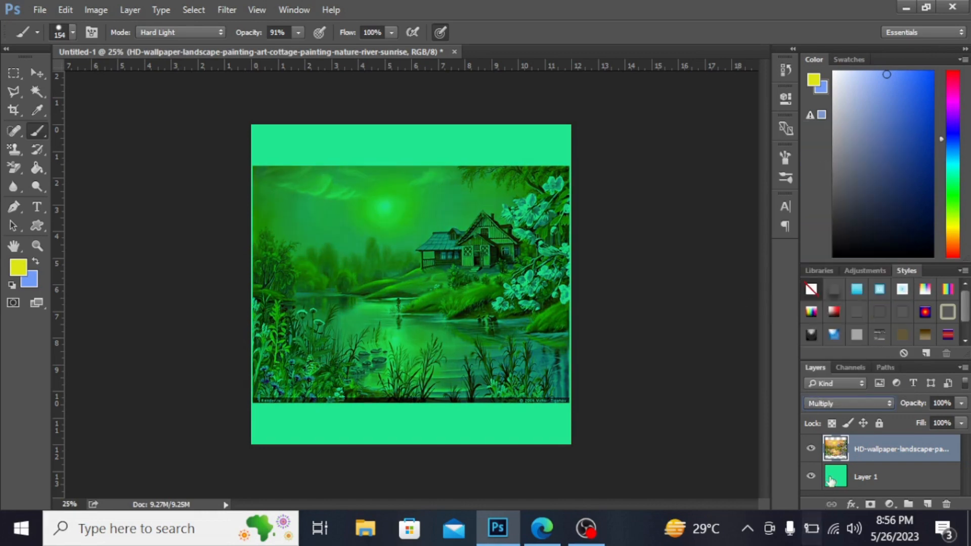
# Try the Color Dodge and Hard Light blend modes on the landscape layer, and return it to Normal
pyautogui.click(847, 403)
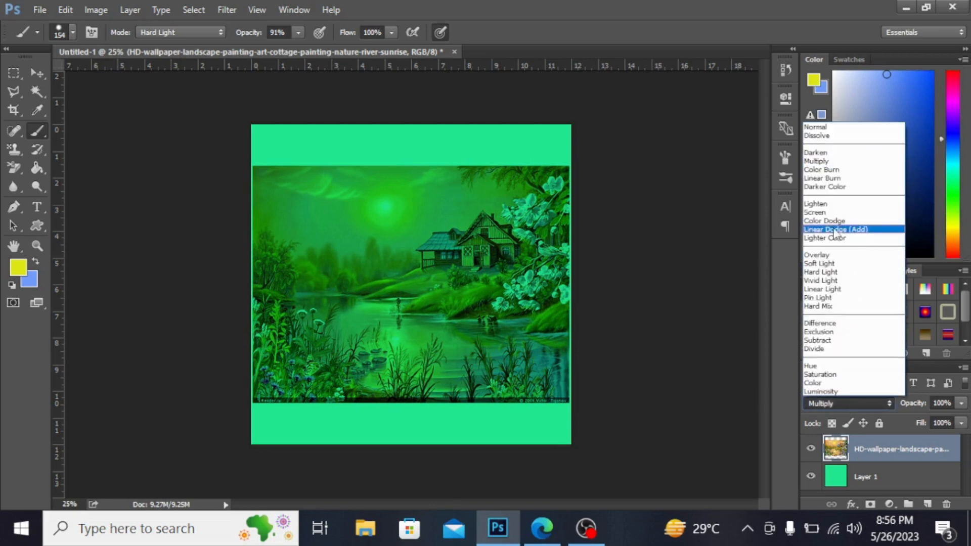
pyautogui.click(832, 224)
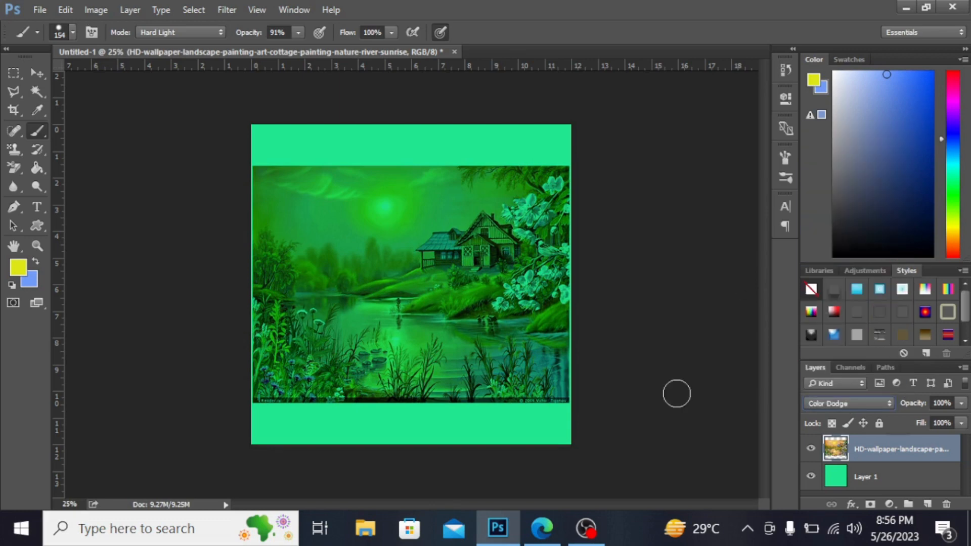
pyautogui.click(851, 403)
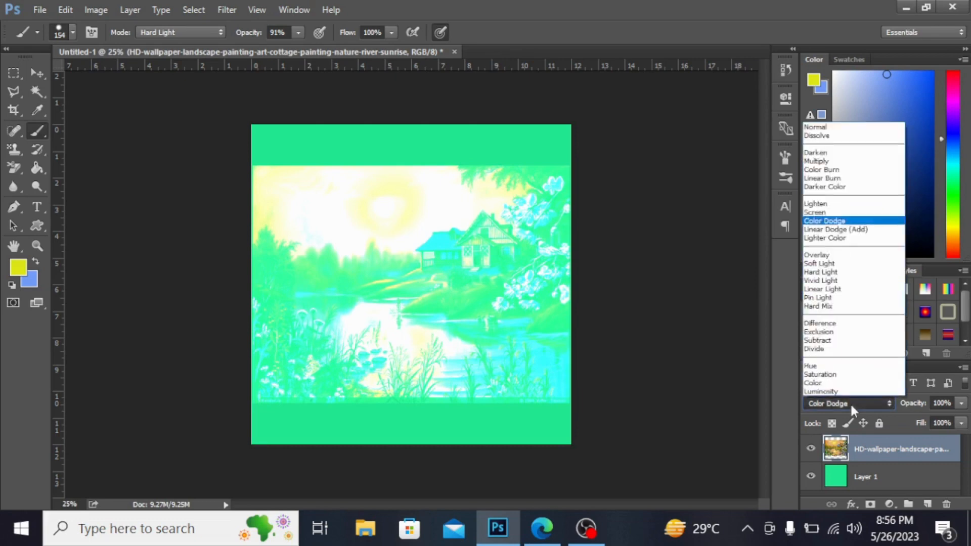
pyautogui.click(835, 273)
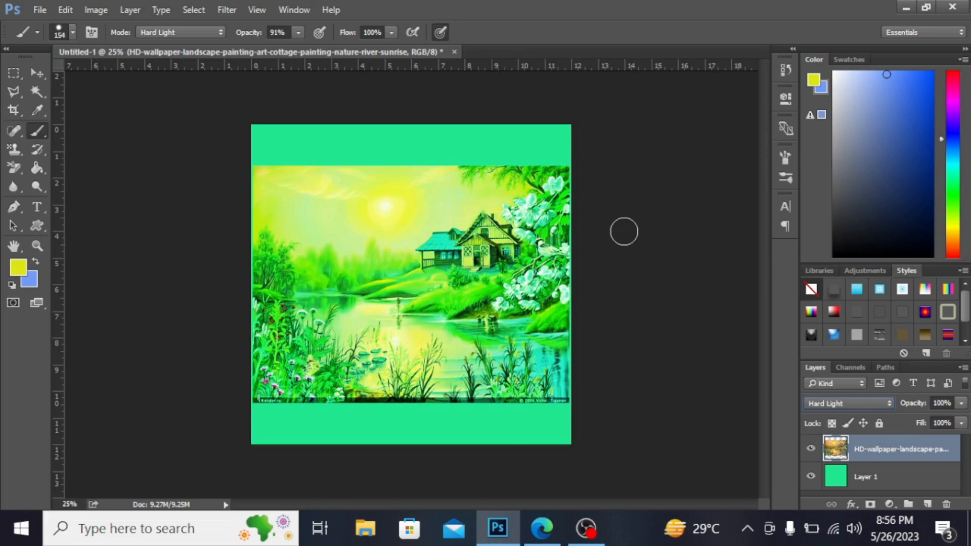
pyautogui.click(842, 398)
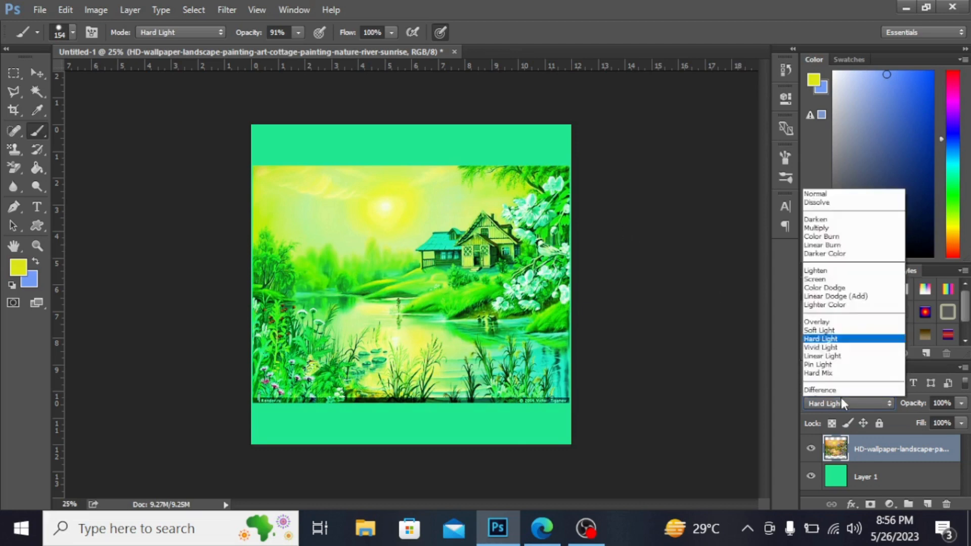
pyautogui.click(810, 130)
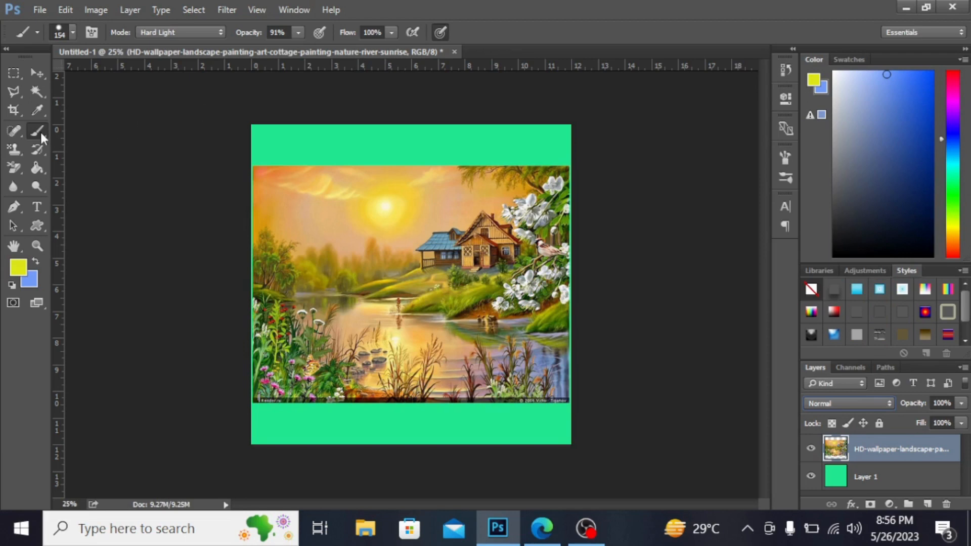
# Set the brush's blend mode to Dissolve and try a short stroke on the upper-left sky of the landscape
pyautogui.rightClick(40, 130)
pyautogui.click(126, 127)
pyautogui.click(200, 36)
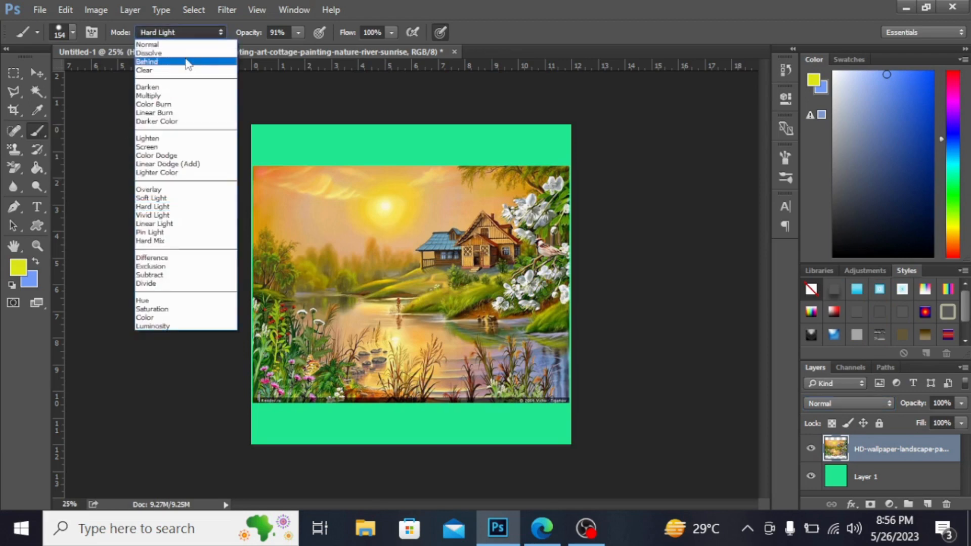
pyautogui.click(189, 53)
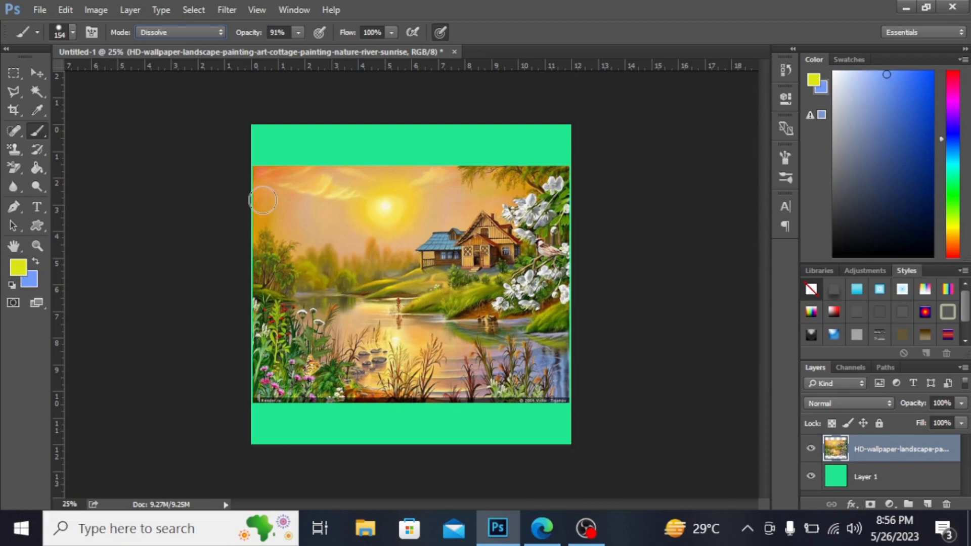
pyautogui.moveTo(263, 201)
pyautogui.mouseDown()
pyautogui.moveTo(399, 198)
pyautogui.moveTo(261, 188)
pyautogui.moveTo(412, 183)
pyautogui.moveTo(285, 185)
pyautogui.mouseUp()
# Paint yellow in Darken brush mode over the landscape and the green bands above and below it
pyautogui.moveTo(569, 219)
pyautogui.mouseDown()
pyautogui.moveTo(484, 195)
pyautogui.moveTo(572, 197)
pyautogui.moveTo(542, 183)
pyautogui.moveTo(428, 184)
pyautogui.moveTo(523, 184)
pyautogui.moveTo(475, 193)
pyautogui.mouseUp()
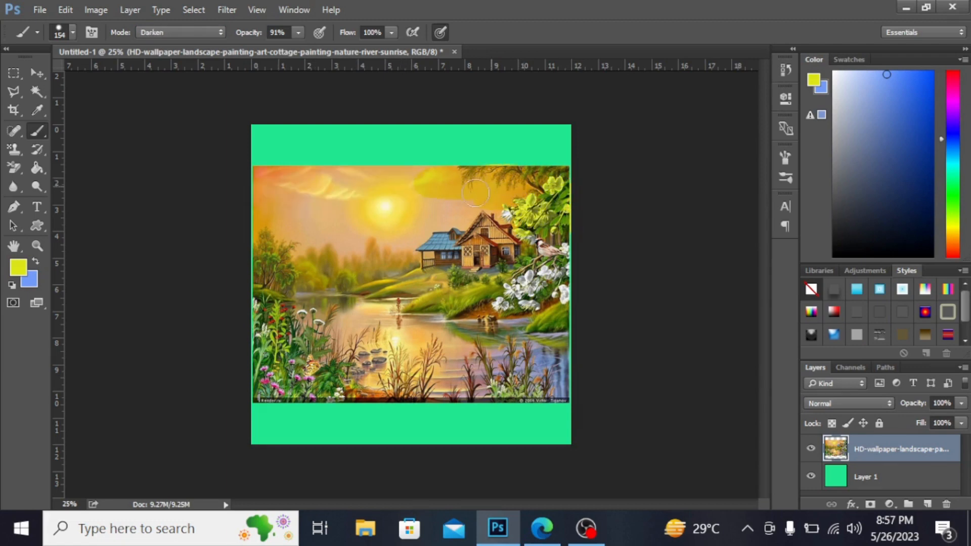
pyautogui.moveTo(387, 187)
pyautogui.mouseDown()
pyautogui.moveTo(182, 180)
pyautogui.moveTo(556, 200)
pyautogui.moveTo(600, 248)
pyautogui.moveTo(275, 220)
pyautogui.moveTo(530, 225)
pyautogui.moveTo(506, 215)
pyautogui.moveTo(603, 271)
pyautogui.mouseUp()
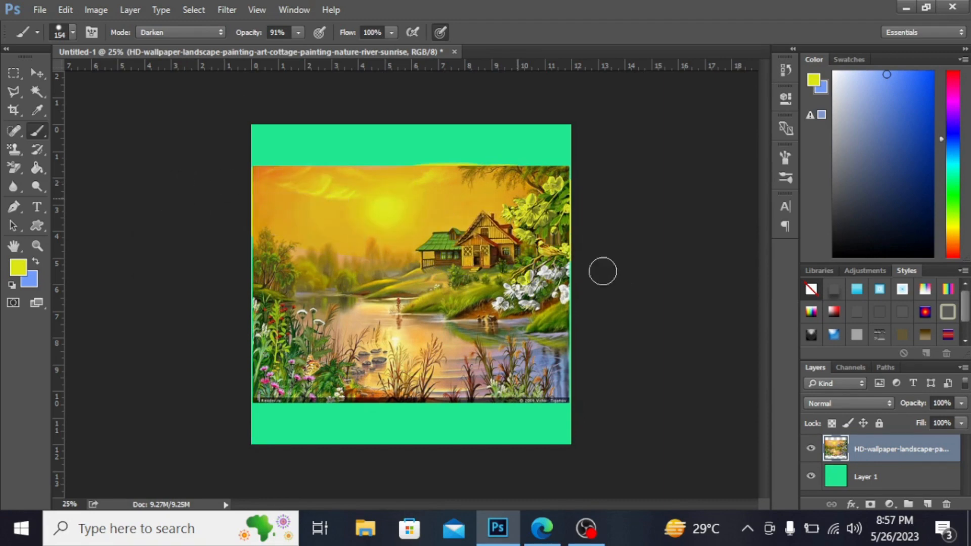
pyautogui.moveTo(389, 160)
pyautogui.mouseDown()
pyautogui.moveTo(306, 135)
pyautogui.moveTo(470, 144)
pyautogui.moveTo(557, 134)
pyautogui.moveTo(411, 149)
pyautogui.moveTo(359, 179)
pyautogui.moveTo(580, 151)
pyautogui.moveTo(554, 143)
pyautogui.mouseUp()
pyautogui.moveTo(419, 106)
pyautogui.mouseDown()
pyautogui.moveTo(364, 132)
pyautogui.moveTo(559, 309)
pyautogui.moveTo(524, 364)
pyautogui.moveTo(324, 390)
pyautogui.moveTo(542, 400)
pyautogui.moveTo(258, 402)
pyautogui.moveTo(350, 293)
pyautogui.mouseUp()
pyautogui.moveTo(253, 417)
pyautogui.mouseDown()
pyautogui.moveTo(592, 425)
pyautogui.moveTo(244, 419)
pyautogui.moveTo(572, 432)
pyautogui.moveTo(250, 434)
pyautogui.mouseUp()
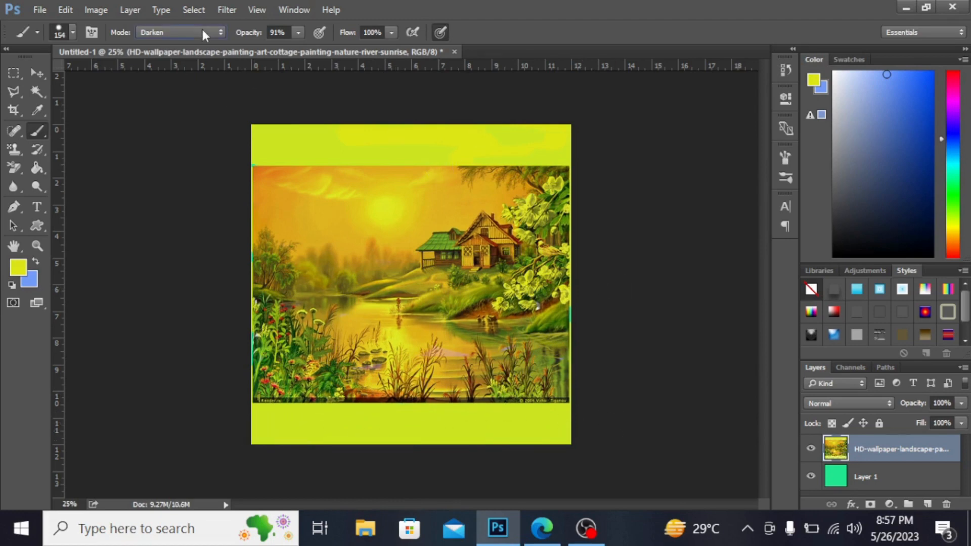
# Try another brush blend mode with a stroke across the painted landscape and its lower band
pyautogui.click(202, 31)
pyautogui.moveTo(432, 144)
pyautogui.mouseDown()
pyautogui.moveTo(339, 137)
pyautogui.moveTo(521, 141)
pyautogui.moveTo(557, 129)
pyautogui.moveTo(430, 159)
pyautogui.moveTo(463, 161)
pyautogui.moveTo(561, 125)
pyautogui.moveTo(354, 126)
pyautogui.moveTo(599, 303)
pyautogui.moveTo(605, 381)
pyautogui.moveTo(524, 308)
pyautogui.moveTo(586, 362)
pyautogui.moveTo(445, 393)
pyautogui.moveTo(259, 408)
pyautogui.moveTo(303, 354)
pyautogui.moveTo(287, 325)
pyautogui.moveTo(300, 399)
pyautogui.moveTo(320, 421)
pyautogui.moveTo(283, 436)
pyautogui.moveTo(552, 437)
pyautogui.moveTo(258, 428)
pyautogui.mouseUp()
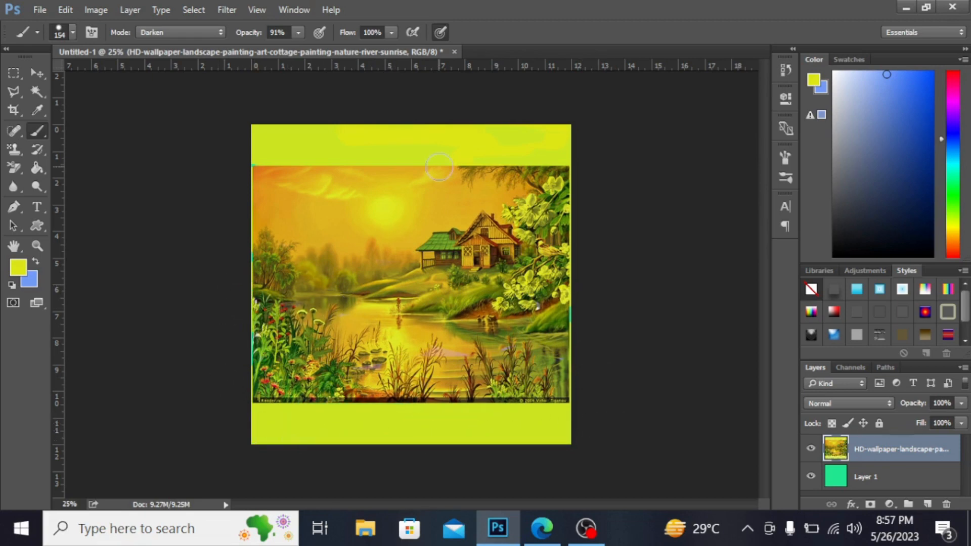
pyautogui.click(202, 32)
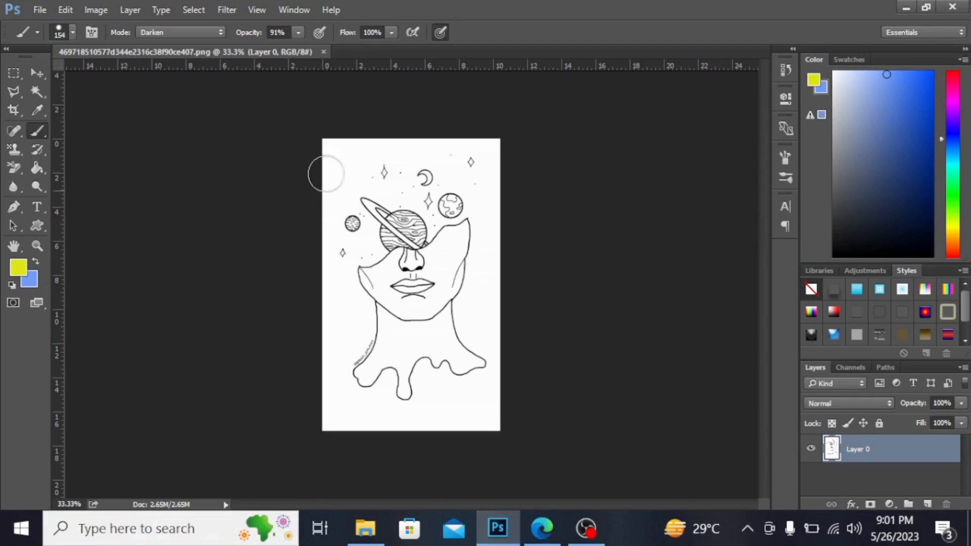
# Set the brush opacity to 13% and the foreground color to a pale yellow with a hue of 47°
pyautogui.click(299, 31)
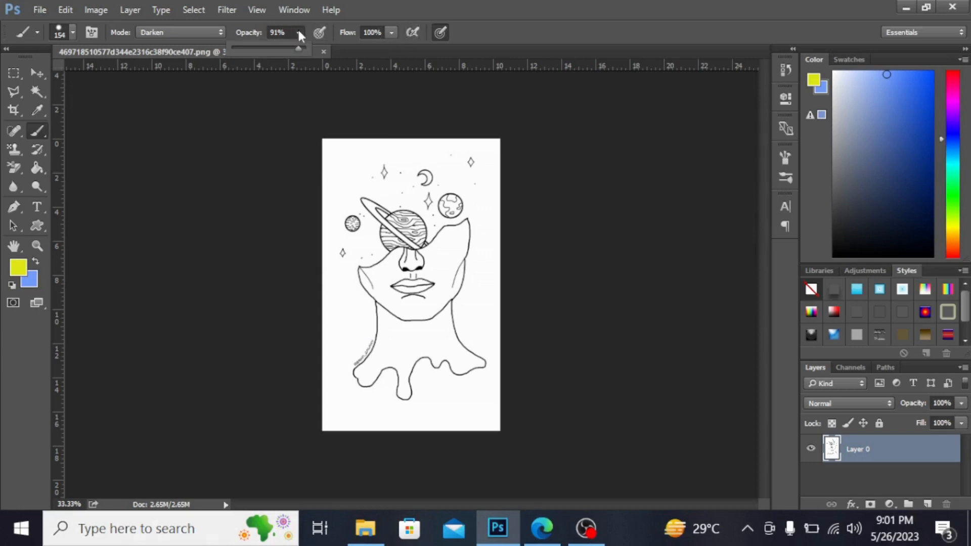
pyautogui.click(240, 48)
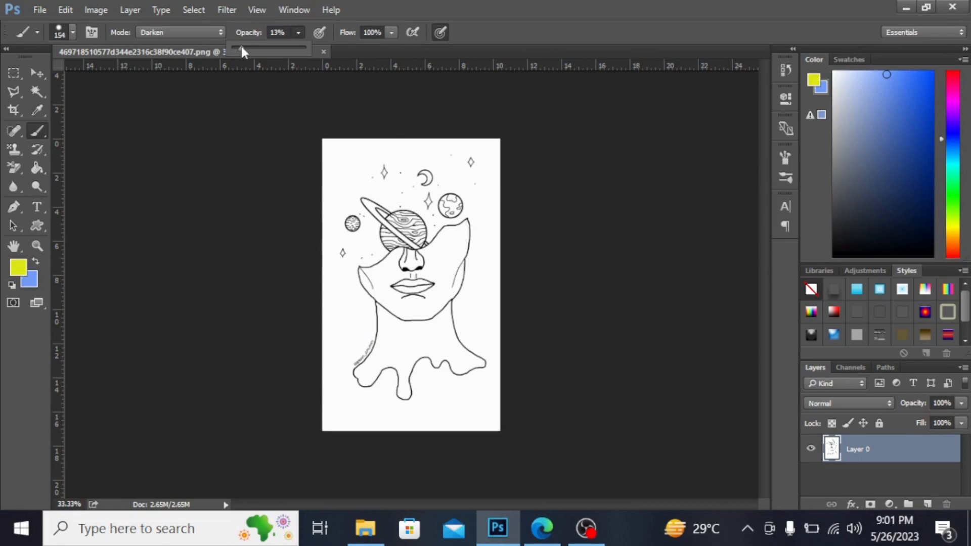
pyautogui.click(20, 269)
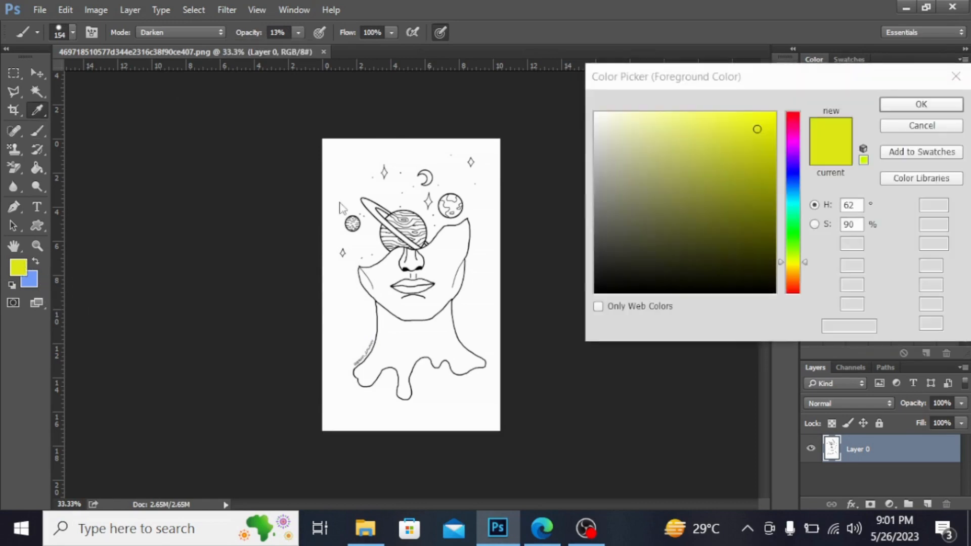
pyautogui.click(793, 272)
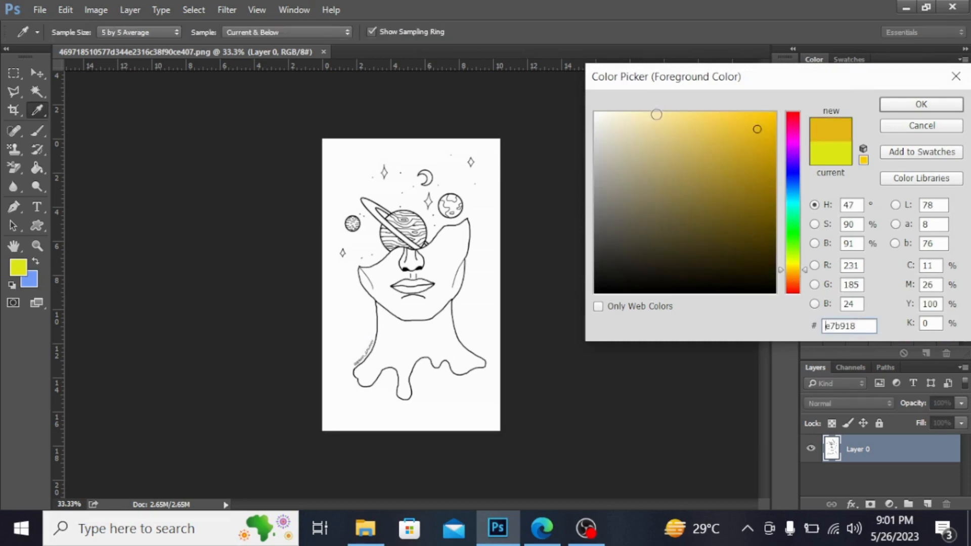
pyautogui.click(668, 122)
pyautogui.click(915, 107)
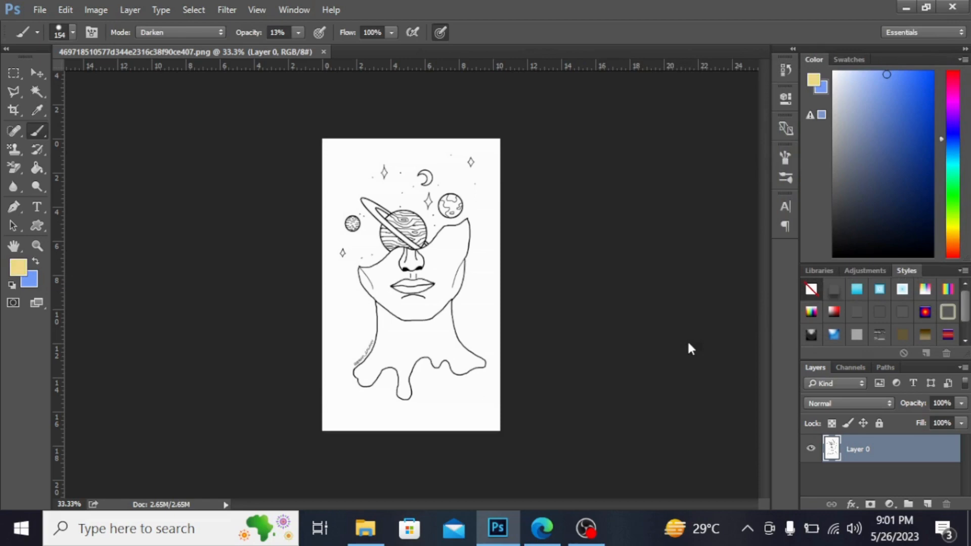
# Set the brush size to 35 px and paint pale yellow over the upper part of the right cheek in the line drawing
pyautogui.hotkey('ctrl', '+')
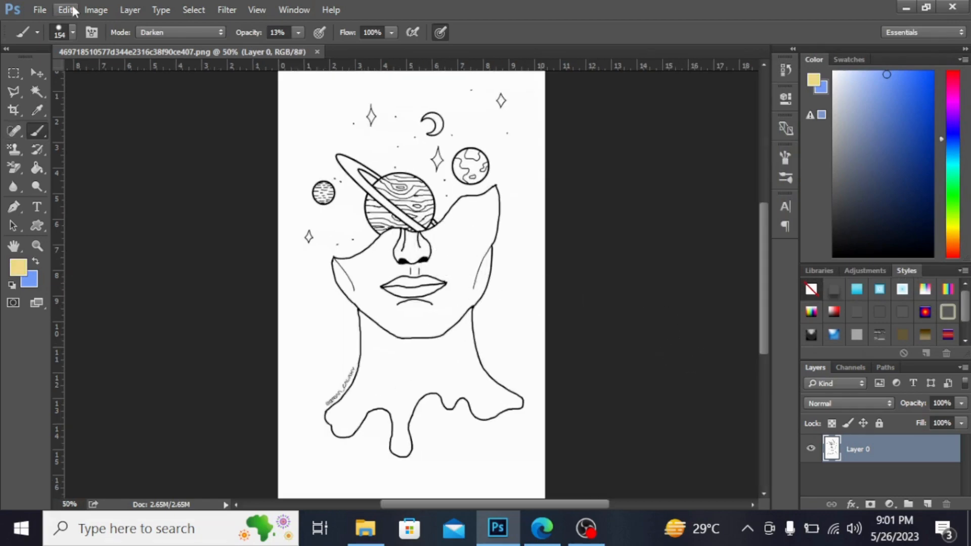
pyautogui.click(73, 32)
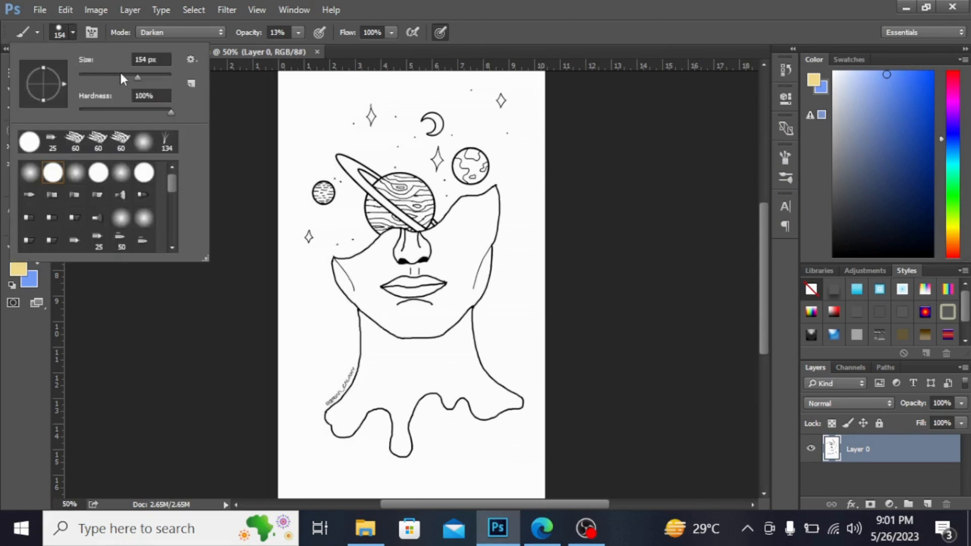
pyautogui.click(94, 75)
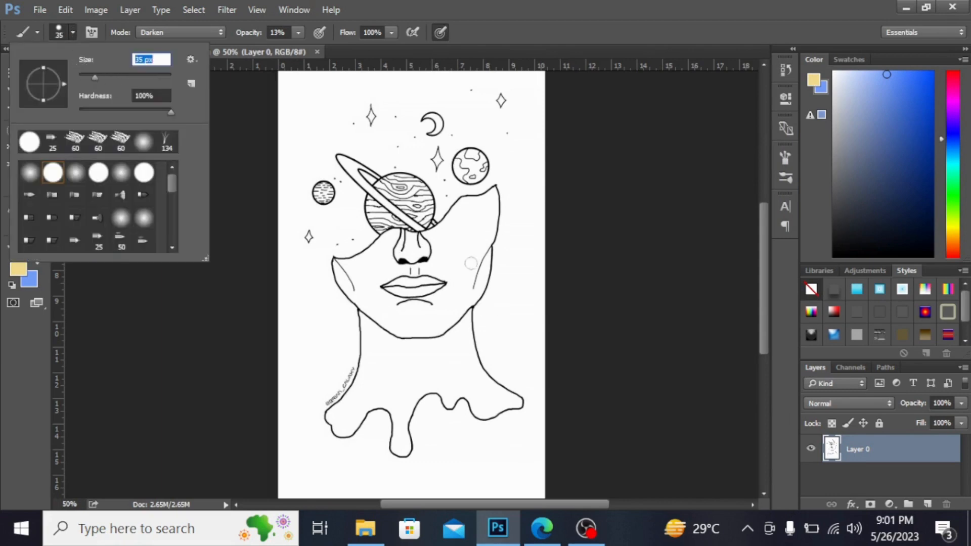
pyautogui.moveTo(468, 234)
pyautogui.mouseDown()
pyautogui.moveTo(463, 269)
pyautogui.moveTo(476, 222)
pyautogui.moveTo(476, 249)
pyautogui.moveTo(483, 236)
pyautogui.moveTo(486, 206)
pyautogui.moveTo(468, 230)
pyautogui.moveTo(476, 212)
pyautogui.moveTo(454, 238)
pyautogui.mouseUp()
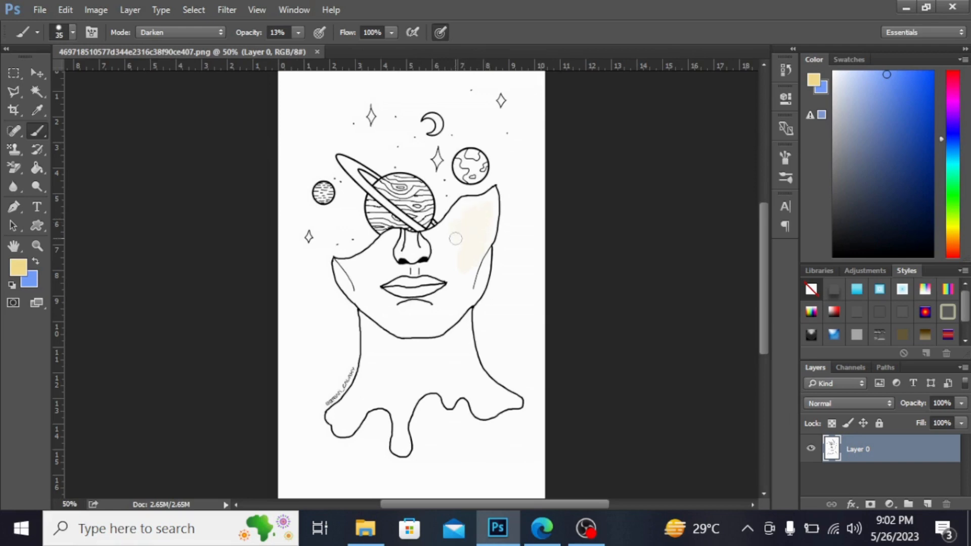
# Set the brush opacity to 34% and paint again over the upper part of the yellow patch on the right cheek
pyautogui.click(299, 32)
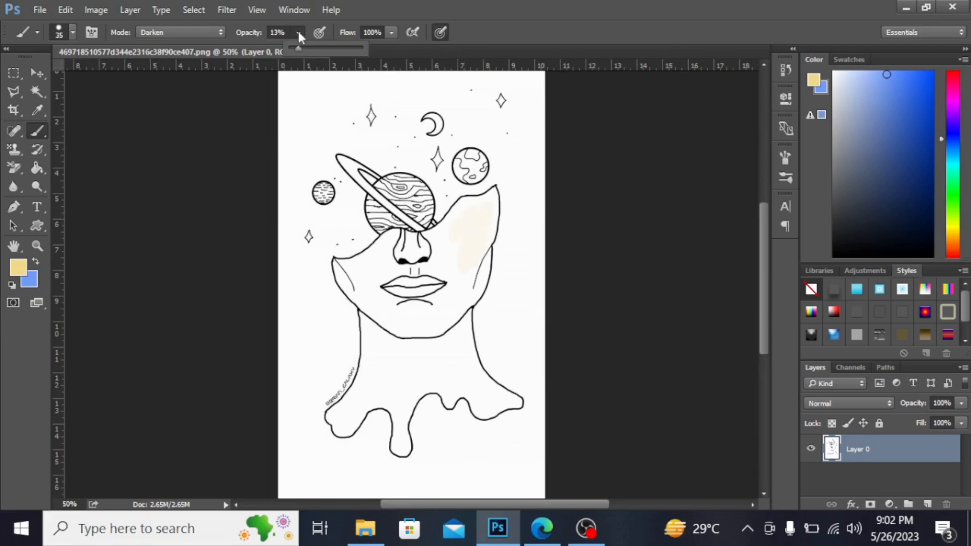
pyautogui.click(314, 48)
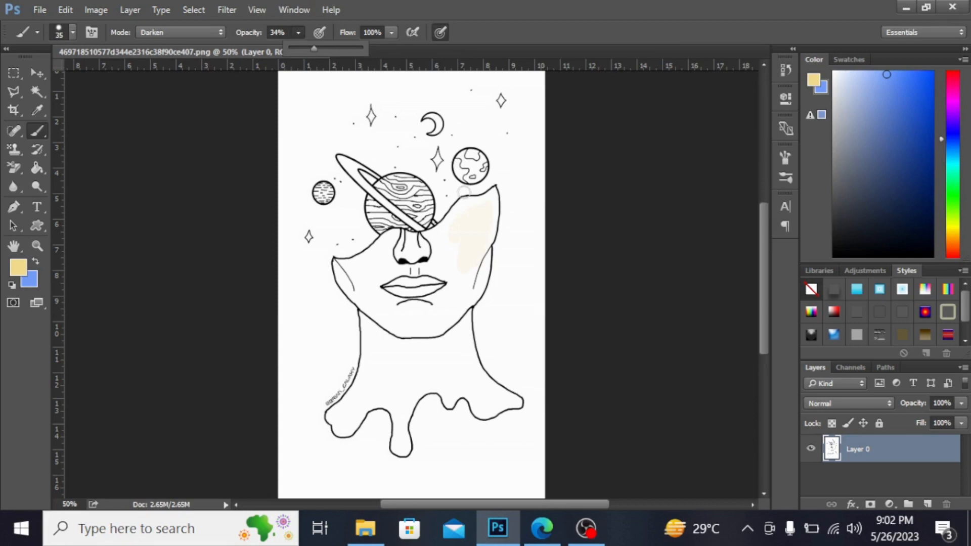
pyautogui.click(486, 208)
pyautogui.moveTo(486, 207)
pyautogui.mouseDown()
pyautogui.moveTo(484, 232)
pyautogui.moveTo(481, 208)
pyautogui.moveTo(471, 225)
pyautogui.moveTo(458, 220)
pyautogui.moveTo(475, 202)
pyautogui.moveTo(460, 206)
pyautogui.mouseUp()
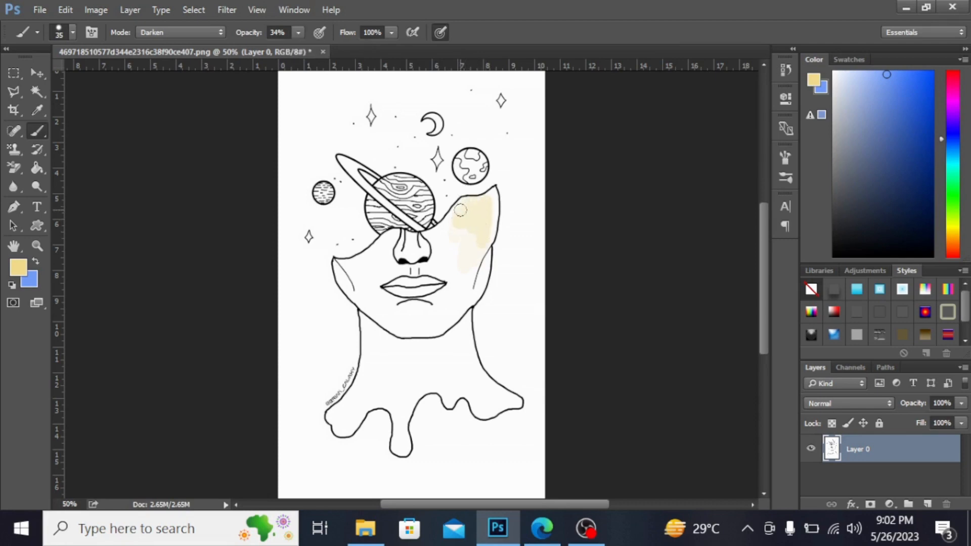
# Set the brush opacity to 50% and extend the yellow paint over the right cheek toward the nose and jaw
pyautogui.click(298, 32)
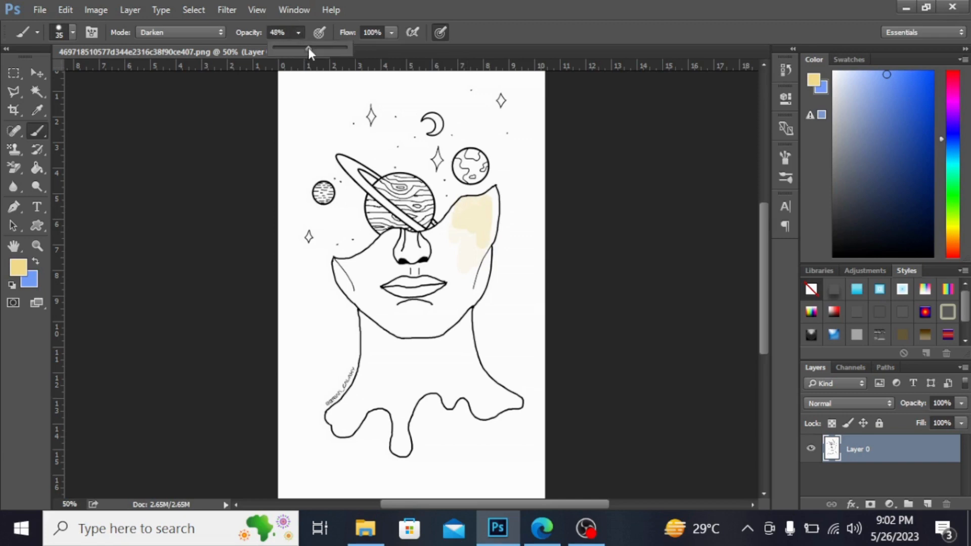
pyautogui.moveTo(308, 48); pyautogui.dragTo(310, 48)
pyautogui.click(459, 243)
pyautogui.moveTo(463, 281)
pyautogui.mouseDown()
pyautogui.moveTo(471, 224)
pyautogui.moveTo(478, 267)
pyautogui.moveTo(487, 210)
pyautogui.moveTo(479, 232)
pyautogui.moveTo(450, 233)
pyautogui.moveTo(456, 244)
pyautogui.moveTo(463, 229)
pyautogui.moveTo(446, 237)
pyautogui.moveTo(487, 205)
pyautogui.moveTo(477, 202)
pyautogui.moveTo(444, 229)
pyautogui.moveTo(459, 213)
pyautogui.moveTo(445, 246)
pyautogui.moveTo(459, 262)
pyautogui.moveTo(443, 244)
pyautogui.moveTo(440, 251)
pyautogui.moveTo(455, 273)
pyautogui.moveTo(467, 276)
pyautogui.moveTo(487, 249)
pyautogui.moveTo(474, 280)
pyautogui.mouseUp()
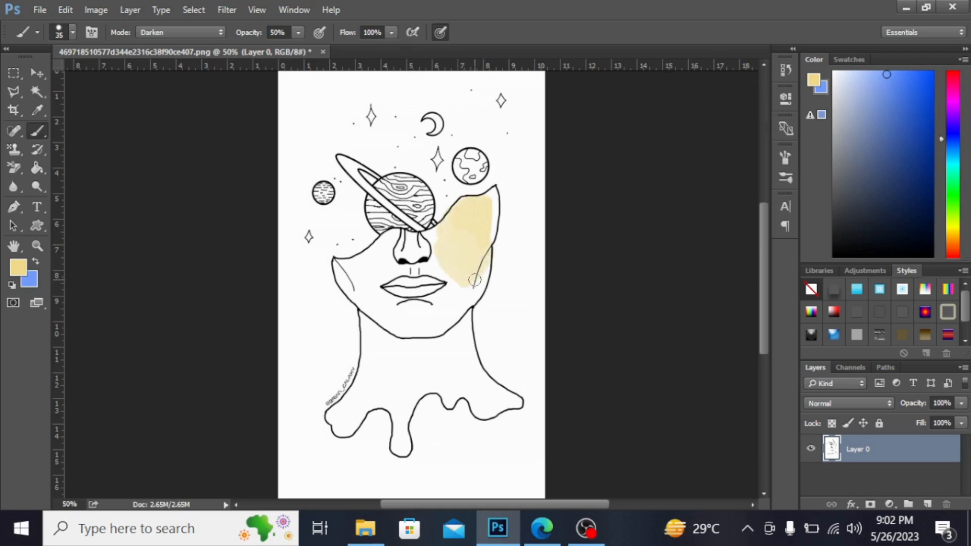
# Set the brush opacity to 100%, undo a trial stroke along the face's right edge, and paint the narrow strip on the left cheek
pyautogui.click(297, 34)
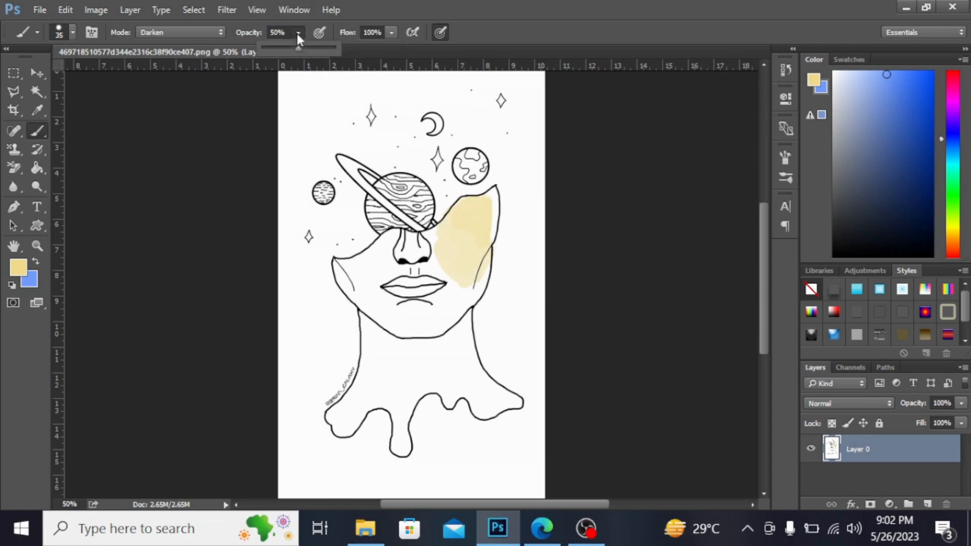
pyautogui.click(332, 49)
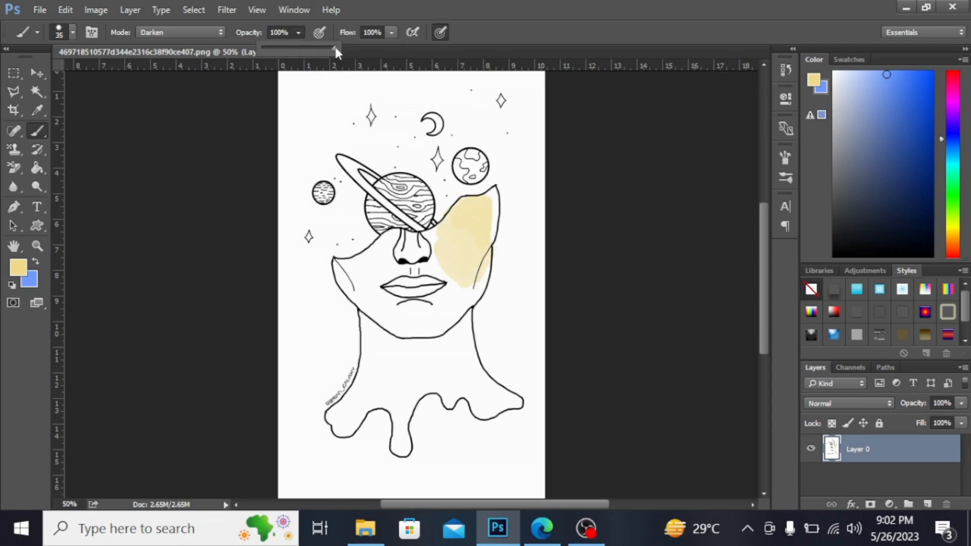
pyautogui.click(494, 190)
pyautogui.moveTo(492, 185); pyautogui.dragTo(486, 249)
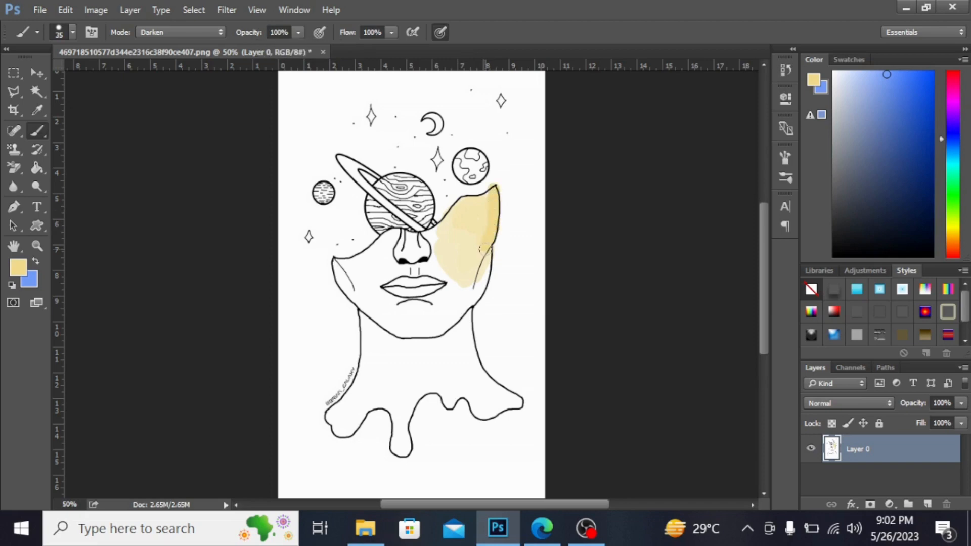
pyautogui.hotkey('ctrl', 'z')
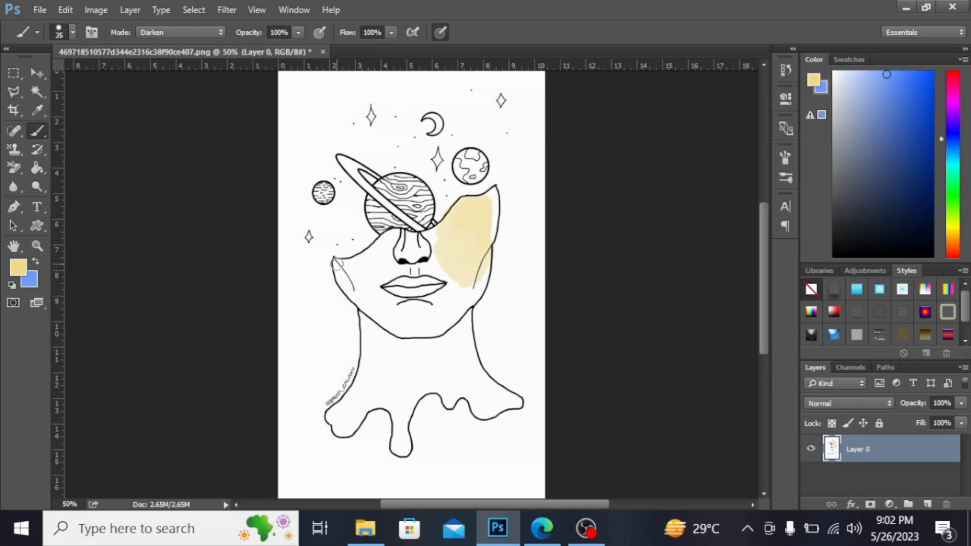
pyautogui.moveTo(338, 263); pyautogui.dragTo(353, 293)
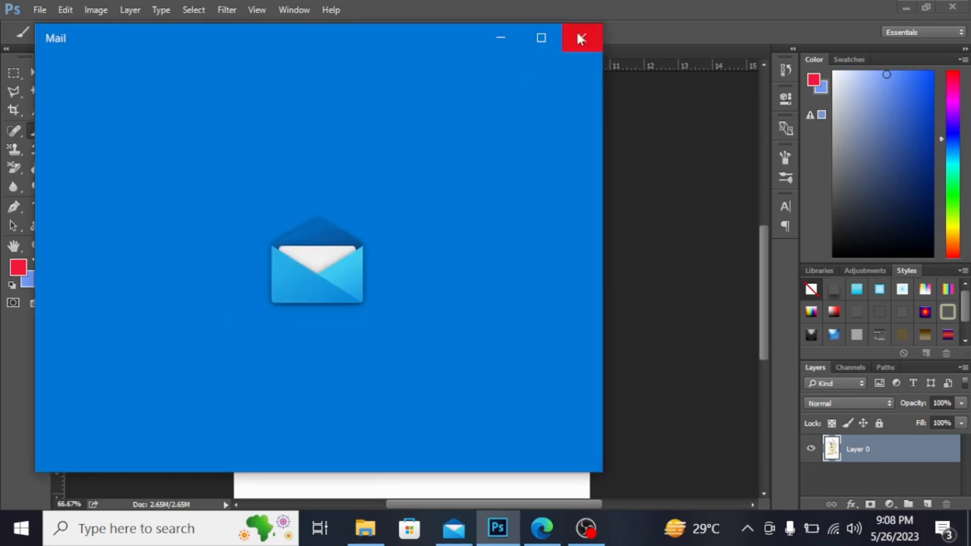
# Close the Mail window and try overlapping red brush strokes at 25% opacity on the blank background left of the jaw
pyautogui.click(581, 39)
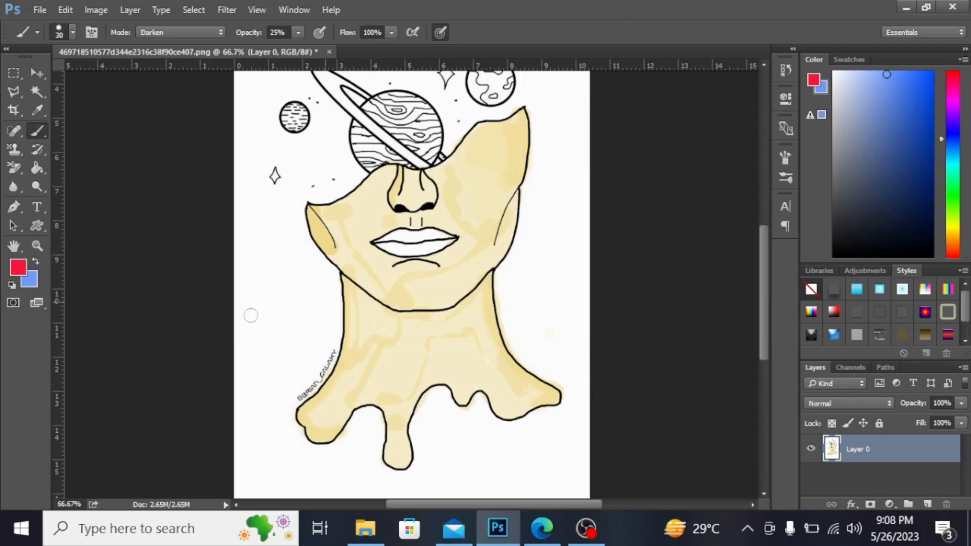
pyautogui.moveTo(251, 316); pyautogui.dragTo(295, 282)
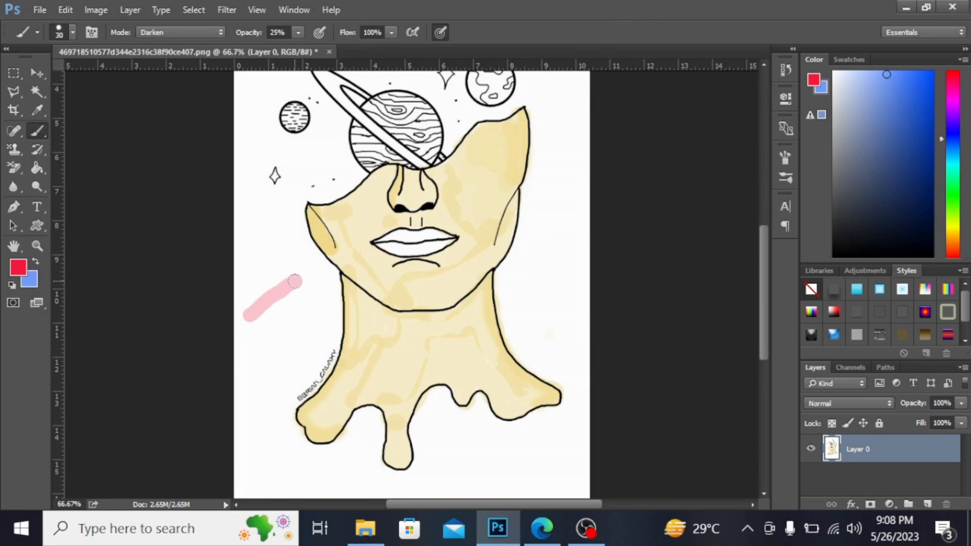
pyautogui.moveTo(304, 334); pyautogui.dragTo(278, 292)
pyautogui.moveTo(276, 256); pyautogui.dragTo(278, 297)
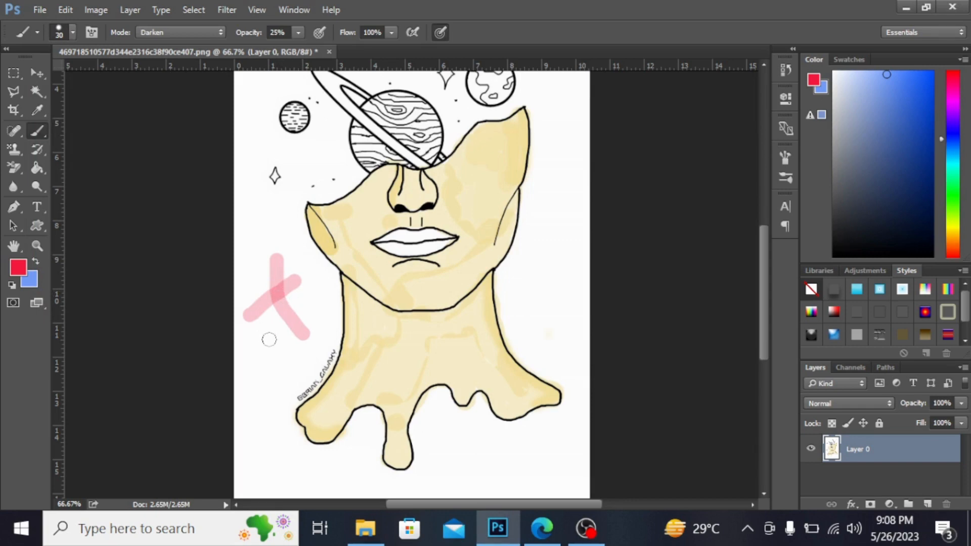
pyautogui.moveTo(269, 345)
pyautogui.mouseDown()
pyautogui.moveTo(280, 277)
pyautogui.moveTo(312, 245)
pyautogui.mouseUp()
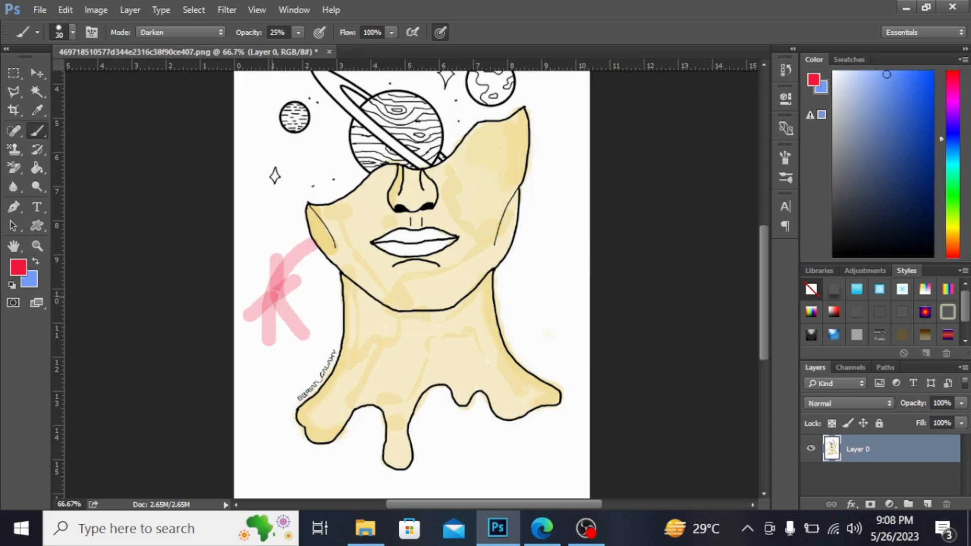
pyautogui.moveTo(325, 304)
pyautogui.mouseDown()
pyautogui.moveTo(284, 297)
pyautogui.moveTo(248, 267)
pyautogui.mouseUp()
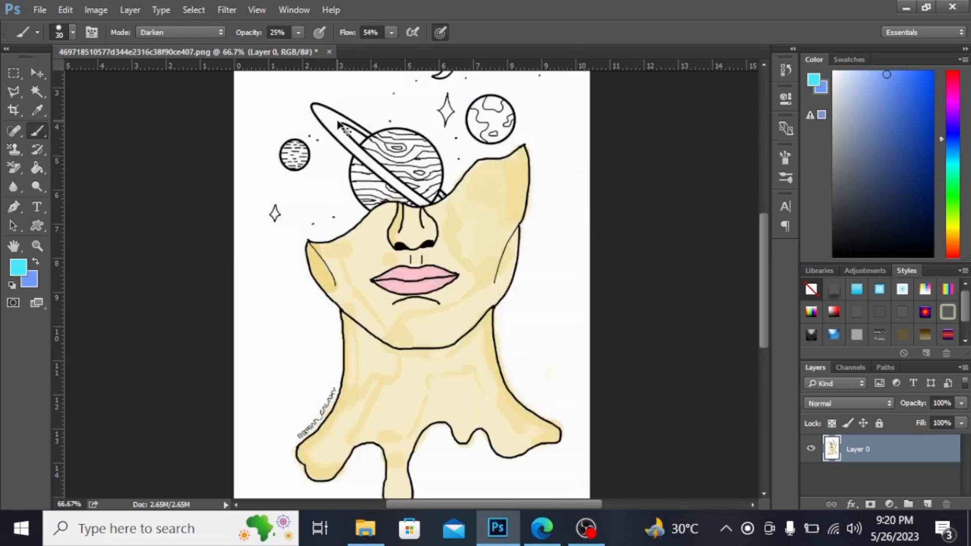
# Paint the wide upper-left end of the planet's ring in cyan
pyautogui.scroll(1, 337, 120)
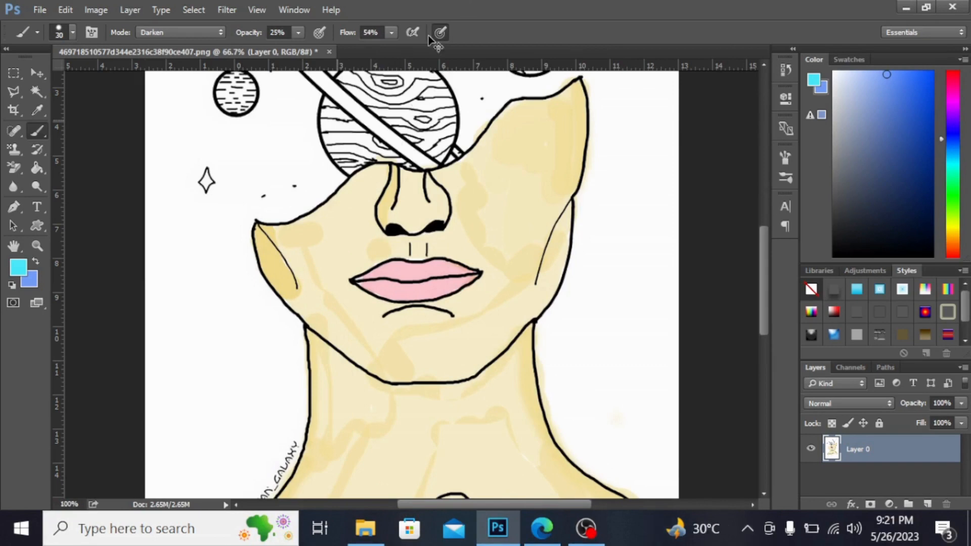
pyautogui.click(391, 32)
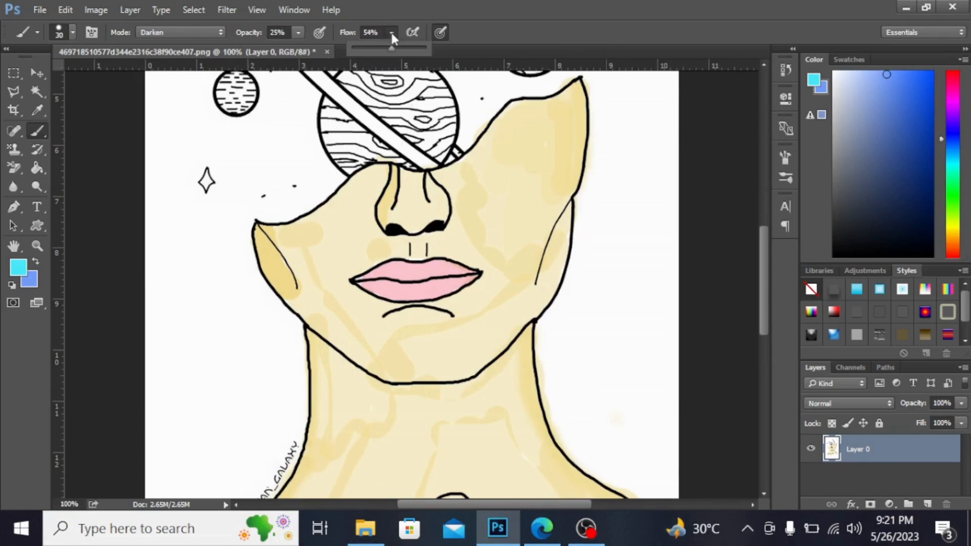
pyautogui.moveTo(766, 241); pyautogui.dragTo(763, 220)
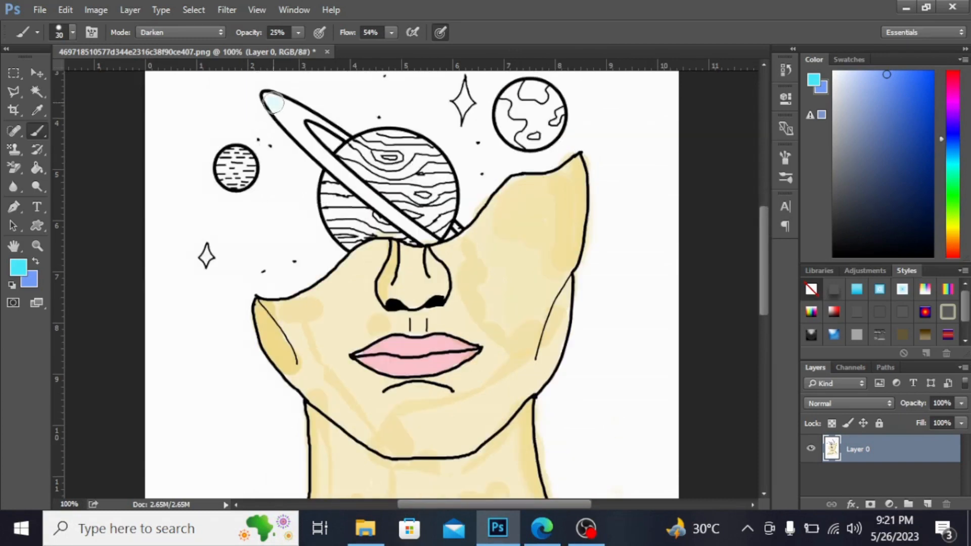
pyautogui.moveTo(272, 103); pyautogui.dragTo(310, 138)
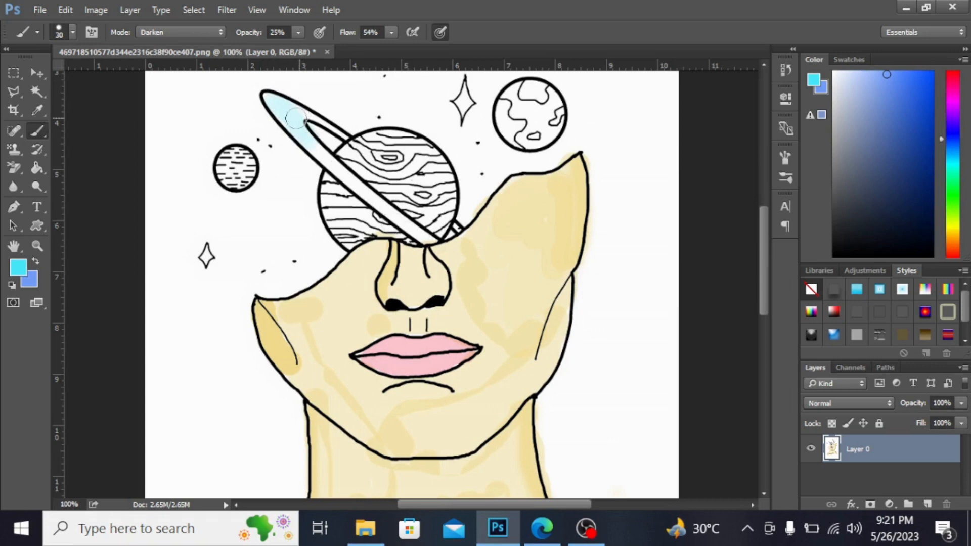
# Set the brush size to 15 px and paint cyan along the narrow part of the ring across the planet
pyautogui.click(72, 32)
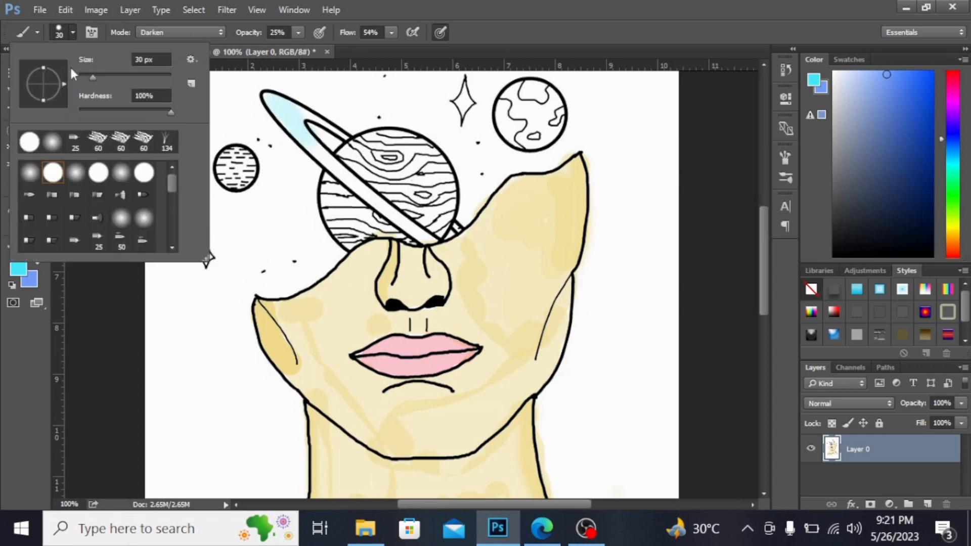
pyautogui.click(85, 77)
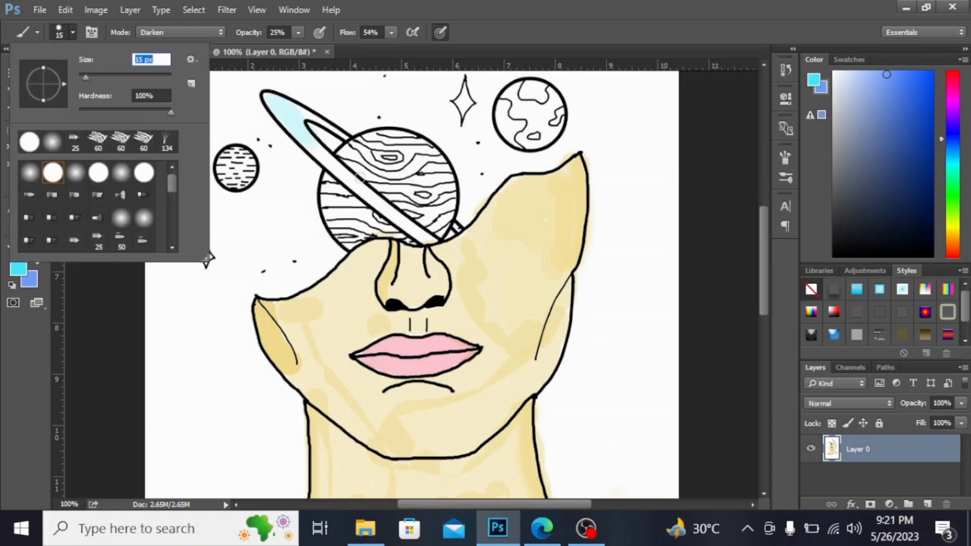
pyautogui.moveTo(324, 151)
pyautogui.mouseDown()
pyautogui.moveTo(432, 241)
pyautogui.moveTo(404, 227)
pyautogui.moveTo(355, 178)
pyautogui.moveTo(386, 204)
pyautogui.mouseUp()
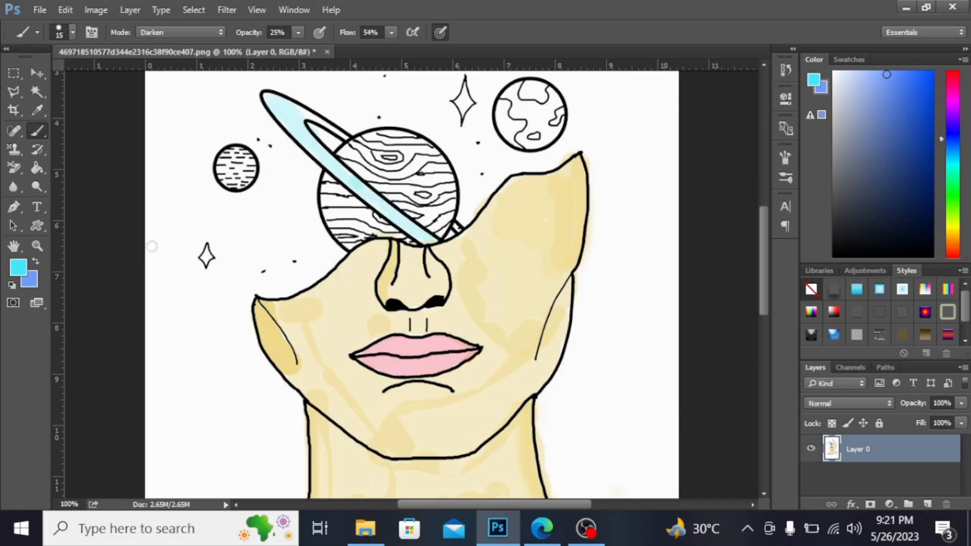
# Set the brush size to 120 px, try overlapping cyan strokes on the background left of the face, and undo them
pyautogui.click(73, 32)
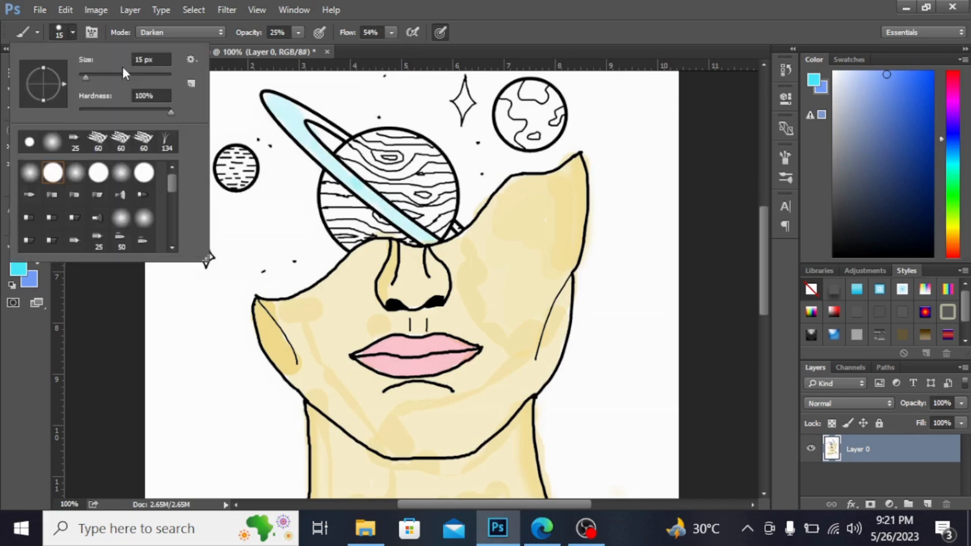
pyautogui.click(173, 325)
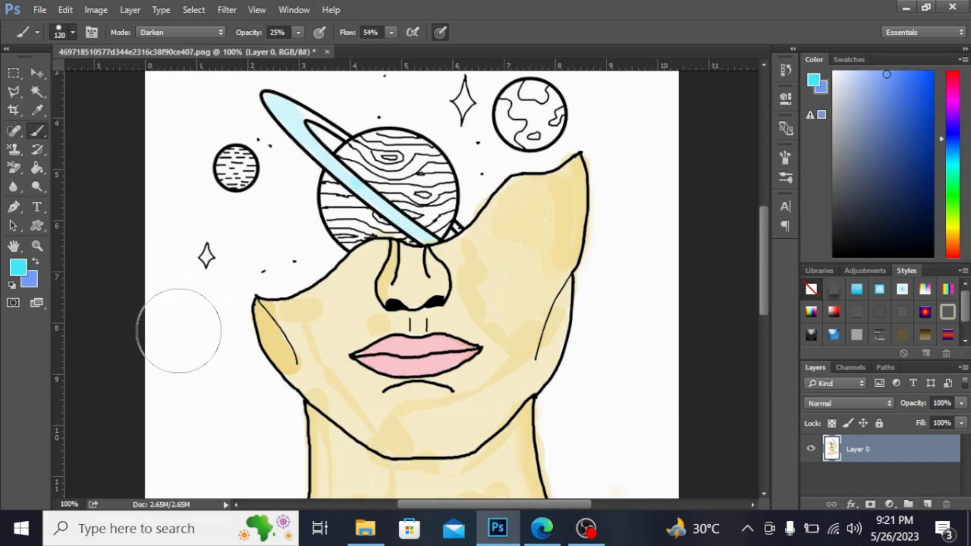
pyautogui.moveTo(174, 334)
pyautogui.mouseDown()
pyautogui.moveTo(260, 206)
pyautogui.moveTo(274, 203)
pyautogui.moveTo(263, 217)
pyautogui.moveTo(188, 182)
pyautogui.moveTo(245, 377)
pyautogui.moveTo(202, 187)
pyautogui.moveTo(219, 284)
pyautogui.mouseUp()
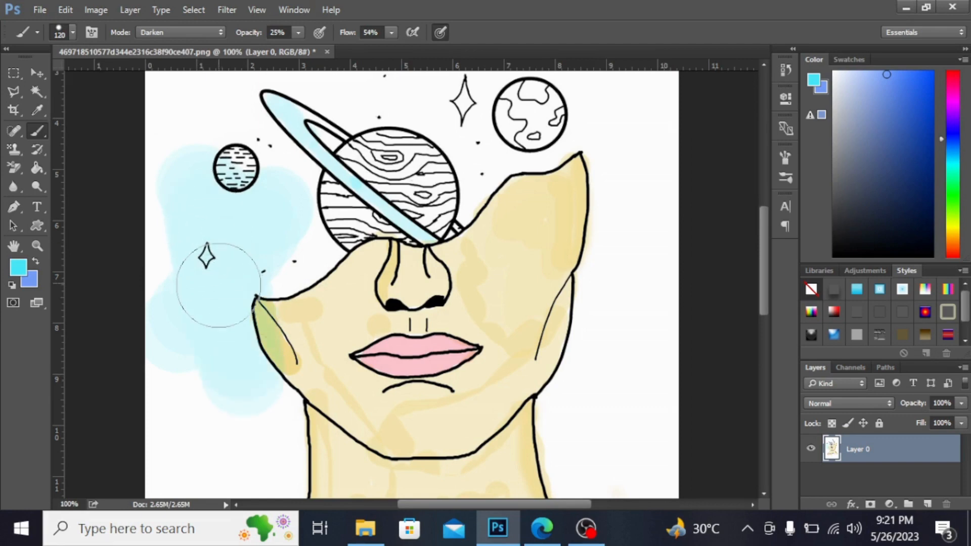
pyautogui.moveTo(193, 353); pyautogui.dragTo(256, 158)
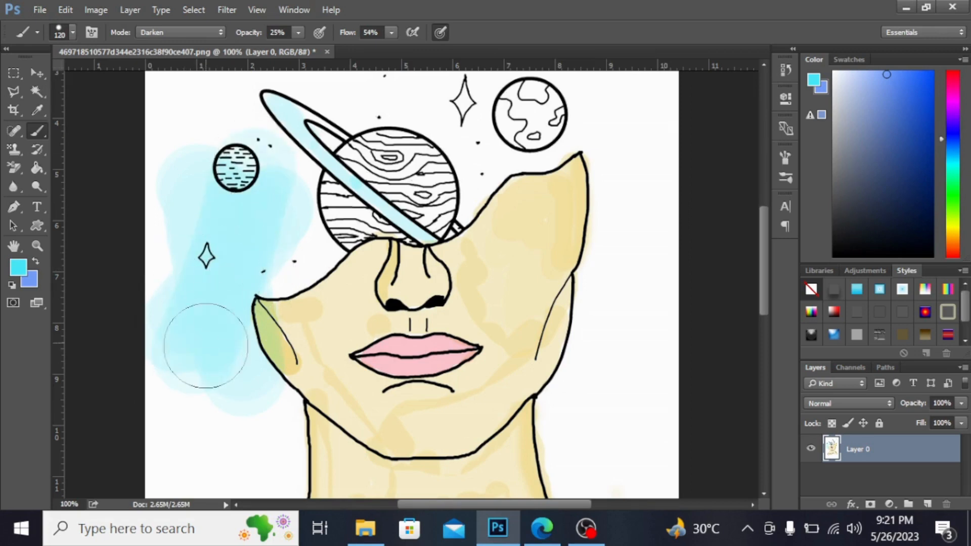
pyautogui.moveTo(222, 429)
pyautogui.mouseDown()
pyautogui.moveTo(216, 256)
pyautogui.moveTo(226, 205)
pyautogui.mouseUp()
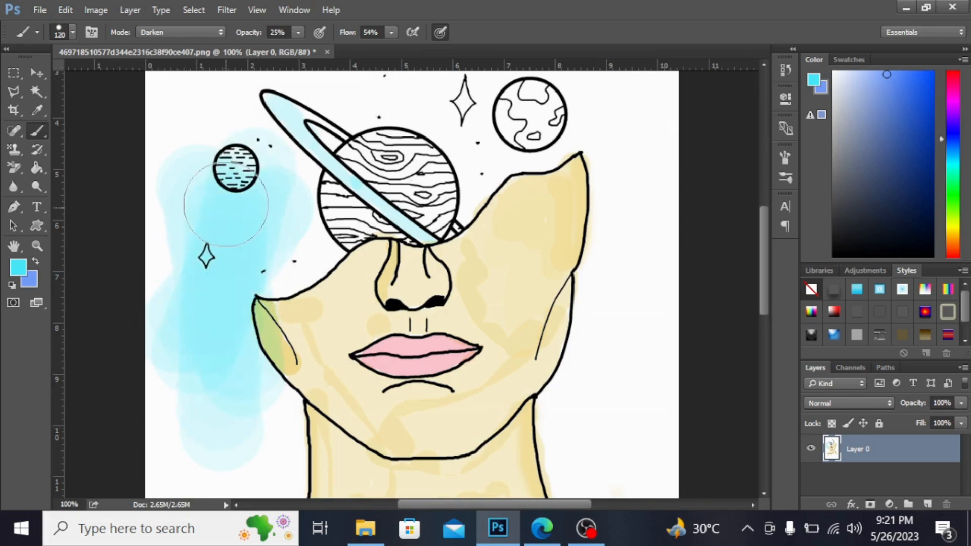
pyautogui.moveTo(195, 411)
pyautogui.mouseDown()
pyautogui.moveTo(228, 141)
pyautogui.moveTo(220, 149)
pyautogui.mouseUp()
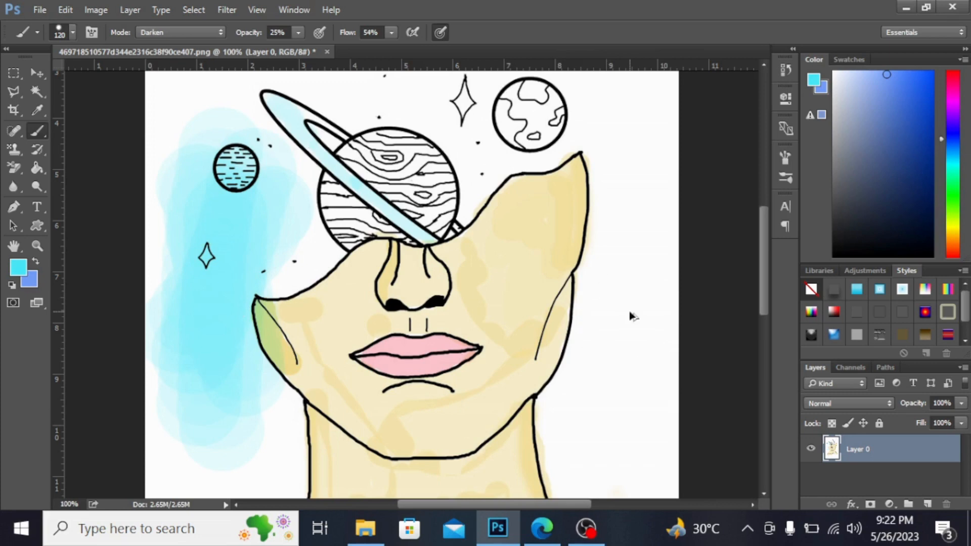
pyautogui.hotkey('ctrl', 'z')
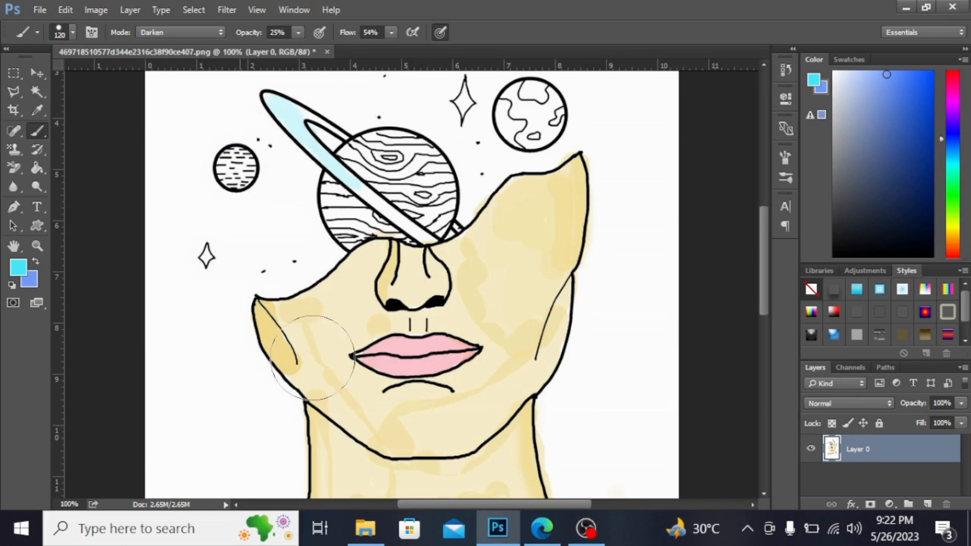
pyautogui.moveTo(570, 539)
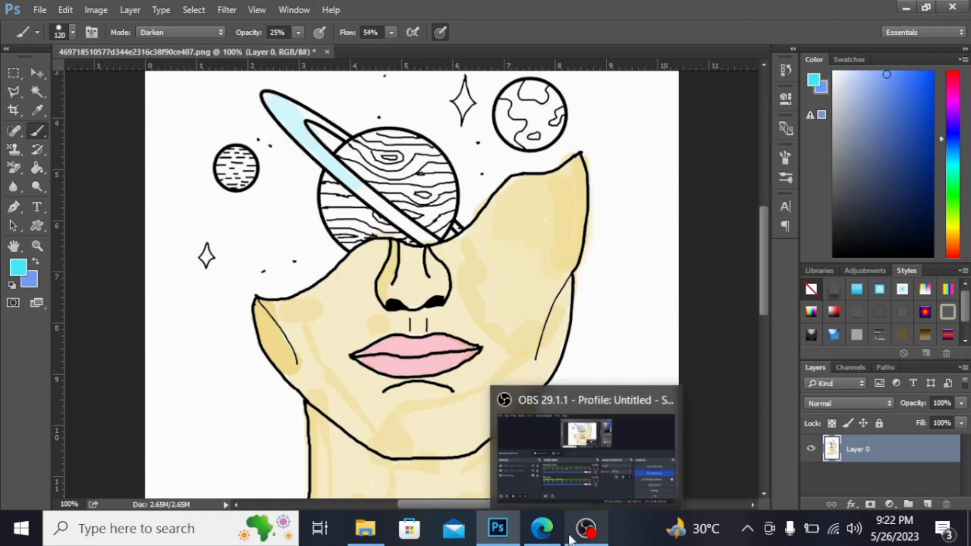